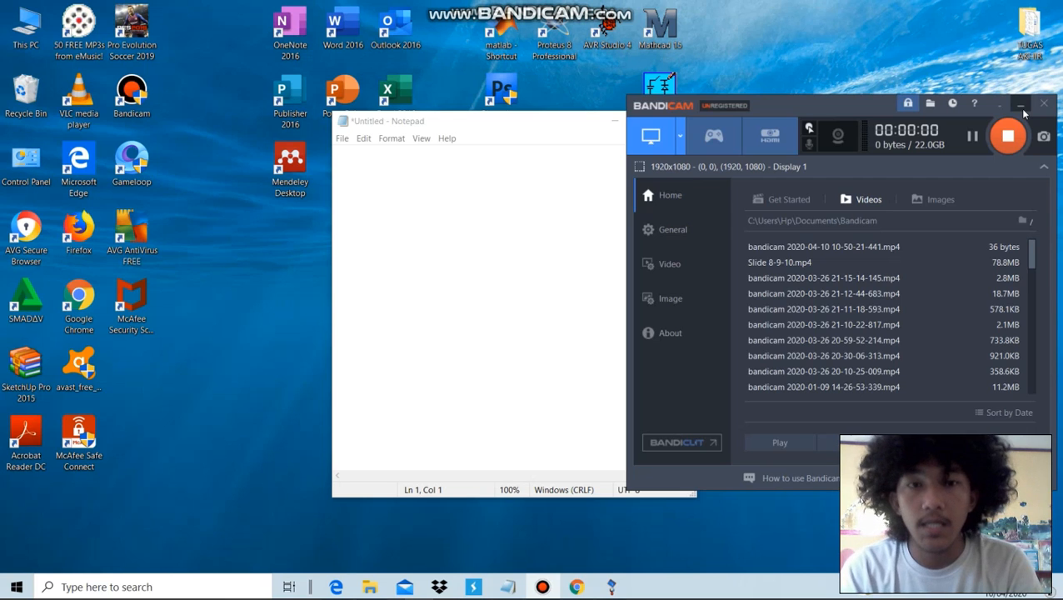
Write item 2 of the Notepad notes: "Buatlah rangkaian percobaan sesuai dengan modul percobaan"
click(1022, 105)
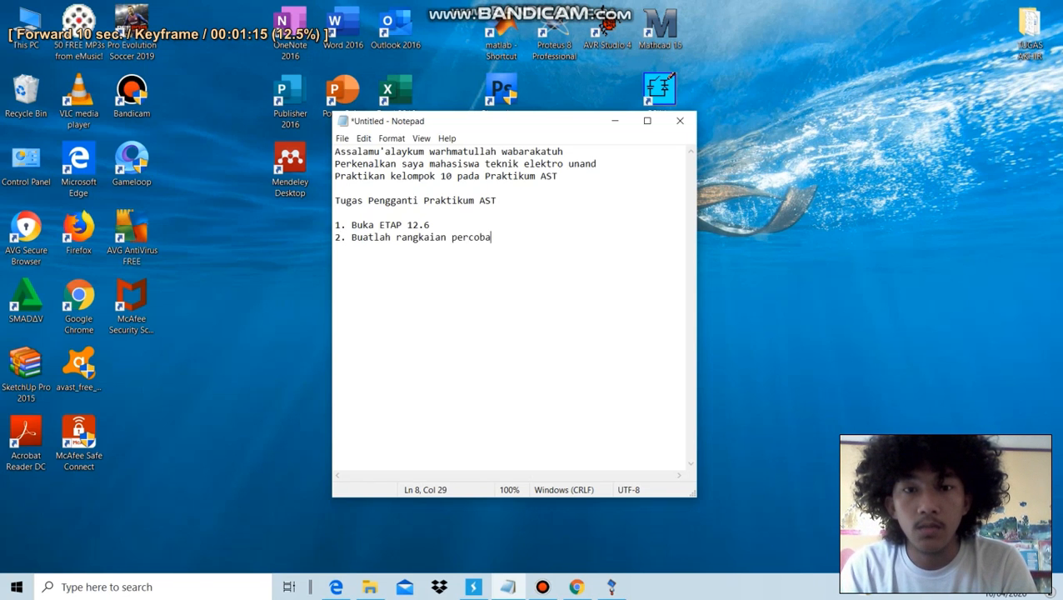
text(an percobaan s)
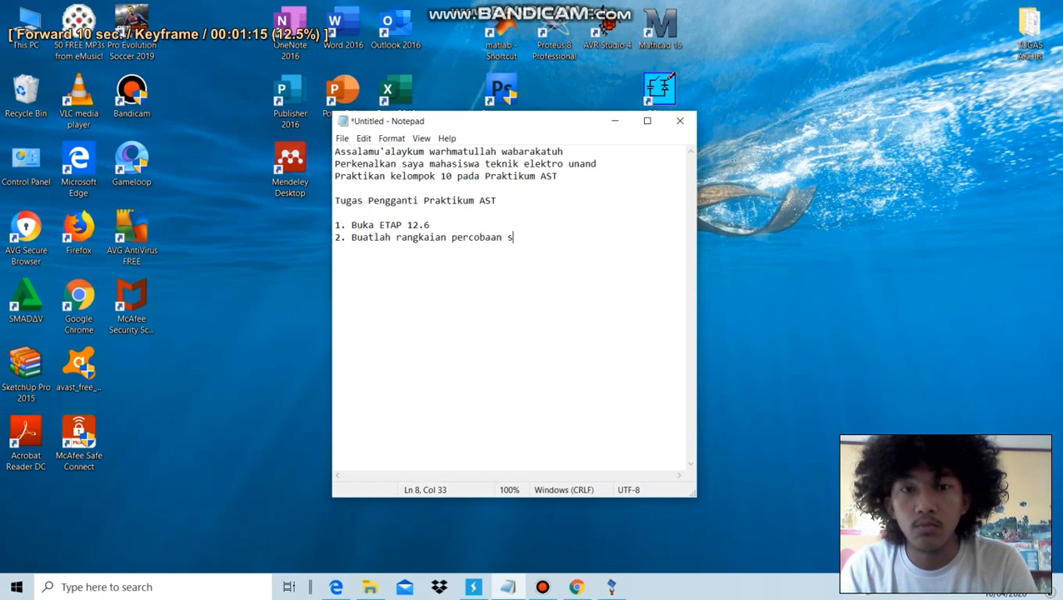
text(u)
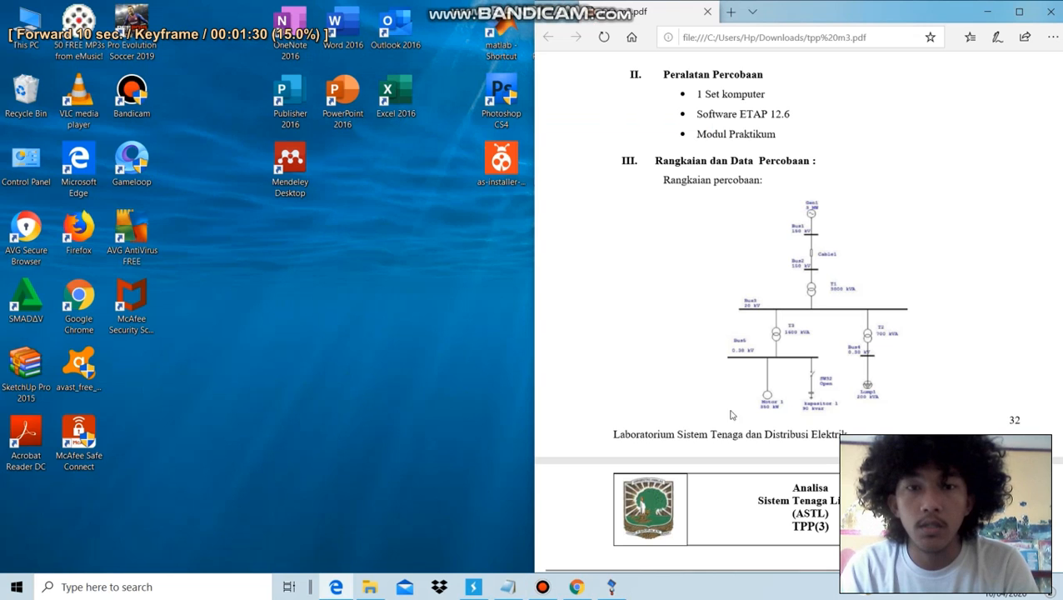
Return to the notes and write item 3: "Kemudian isilah data-data yang telah disediakan (sebelumnya saya telah membuat rangkaiannya)"
click(508, 587)
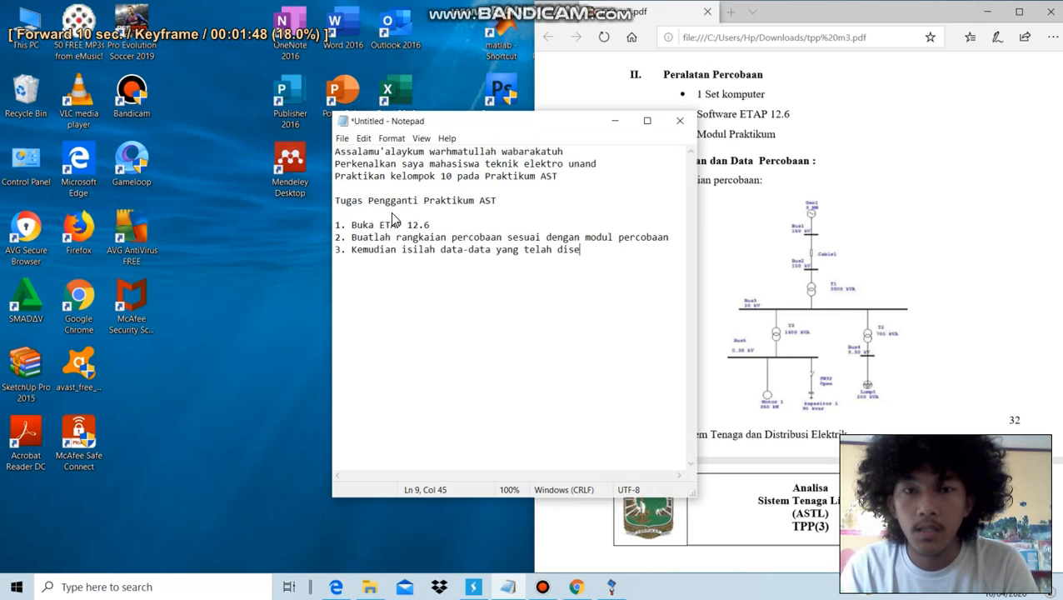
text(diakan)
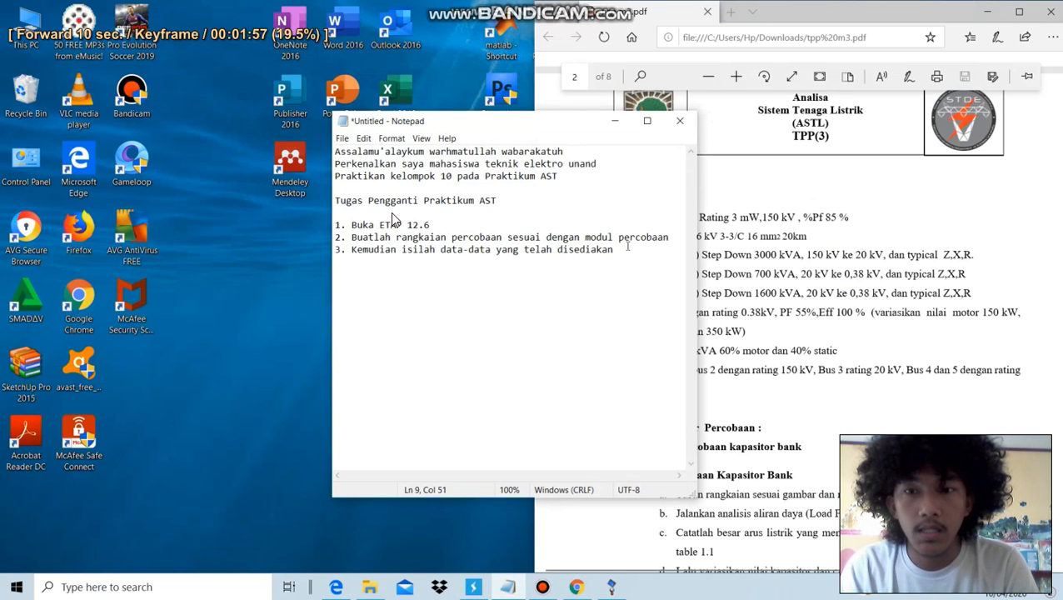
text((sebelumnya saya telah membuat rangkaiannya)
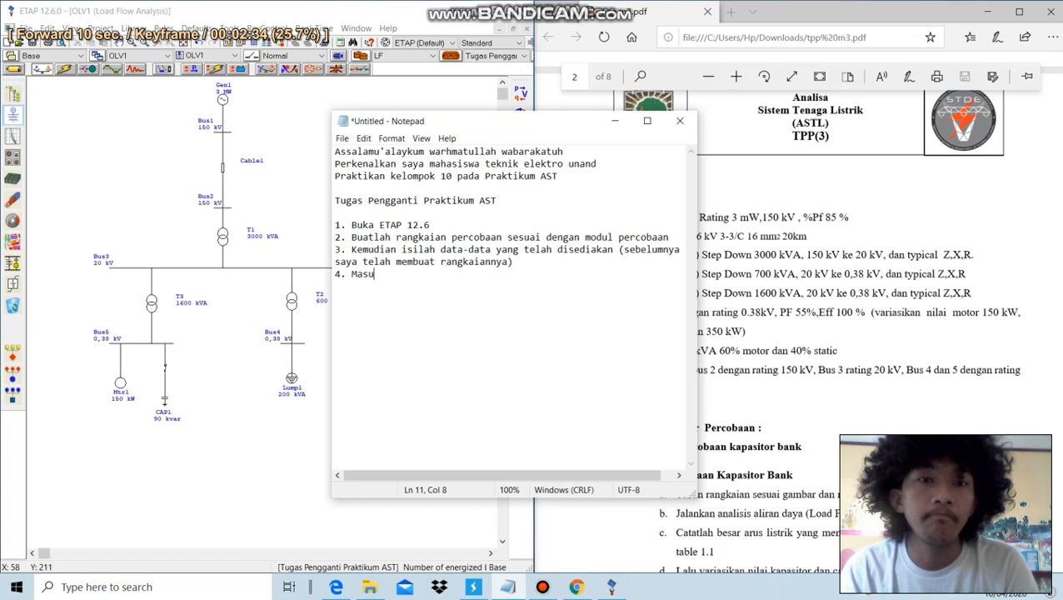
Complete item 4 of the notes as "Masuk ke Percobaan 1, yaitu Percobaan Kapasitor Bank"
text(ke Pe)
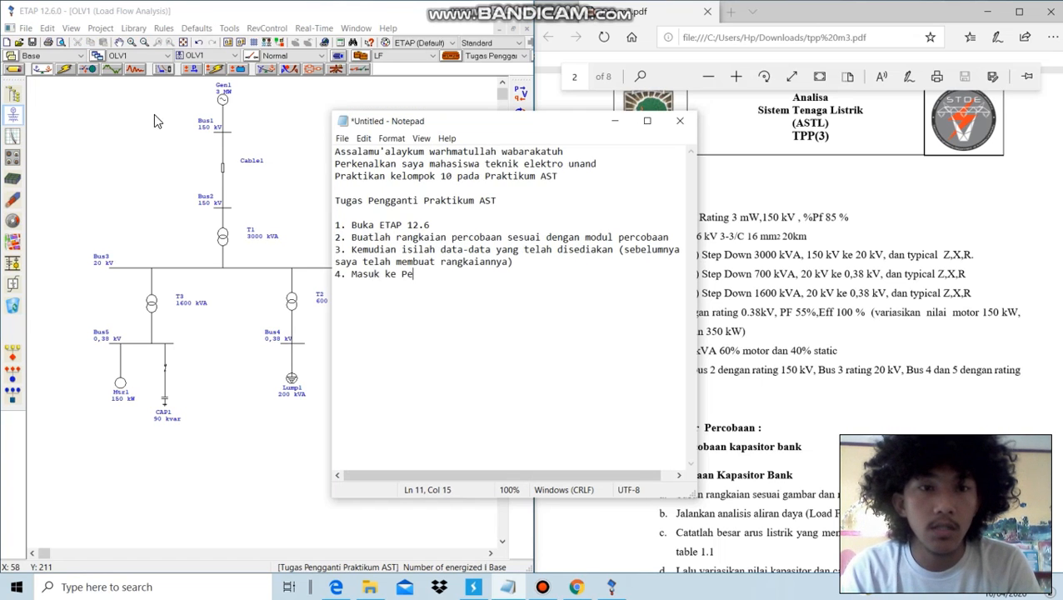
text(rcobaan 1)
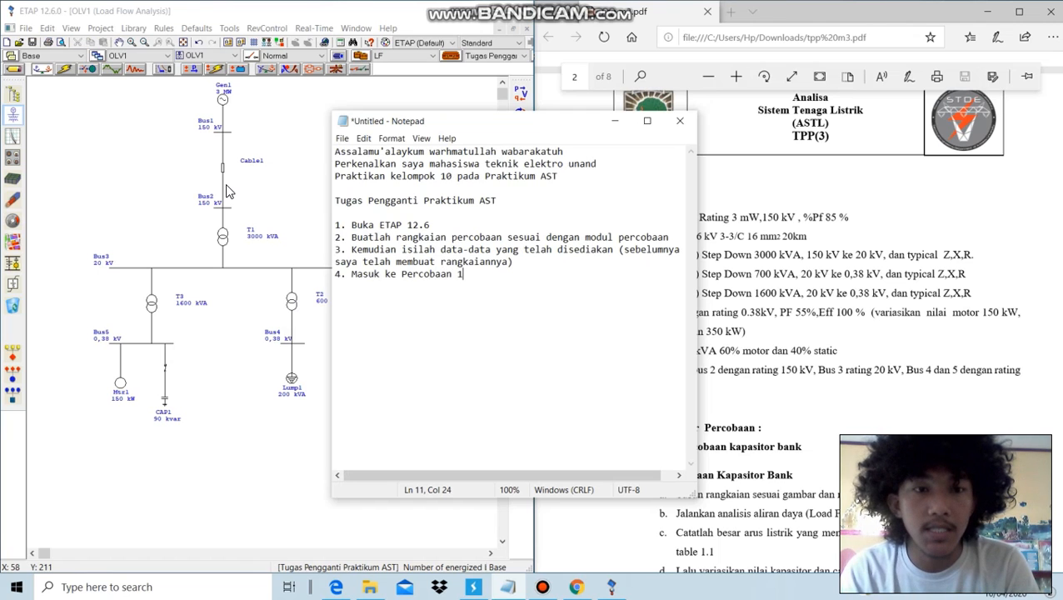
text(, yaitu )
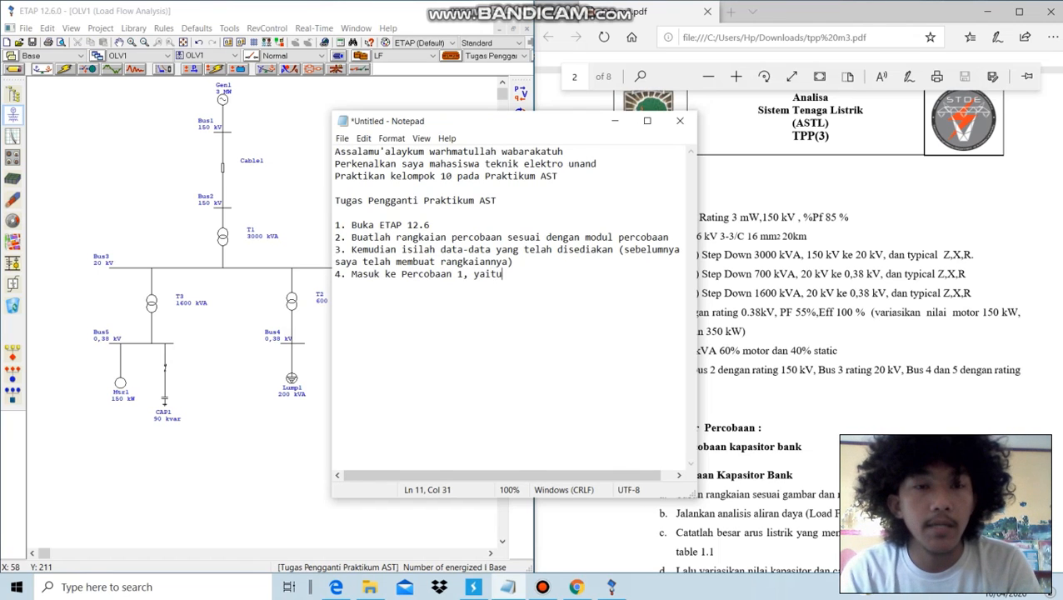
text(Percobaan Kapasitor Bank)
key(Return)
Add note 5: "Pada percobaan ini ada tiga tabel dengan beban motor (150kW, 250kW, dan 350kW). Dan tiap beban motor dilakukan percobaan tanpa kapasitor bank."
text(5. Pada percobaan ini ada )
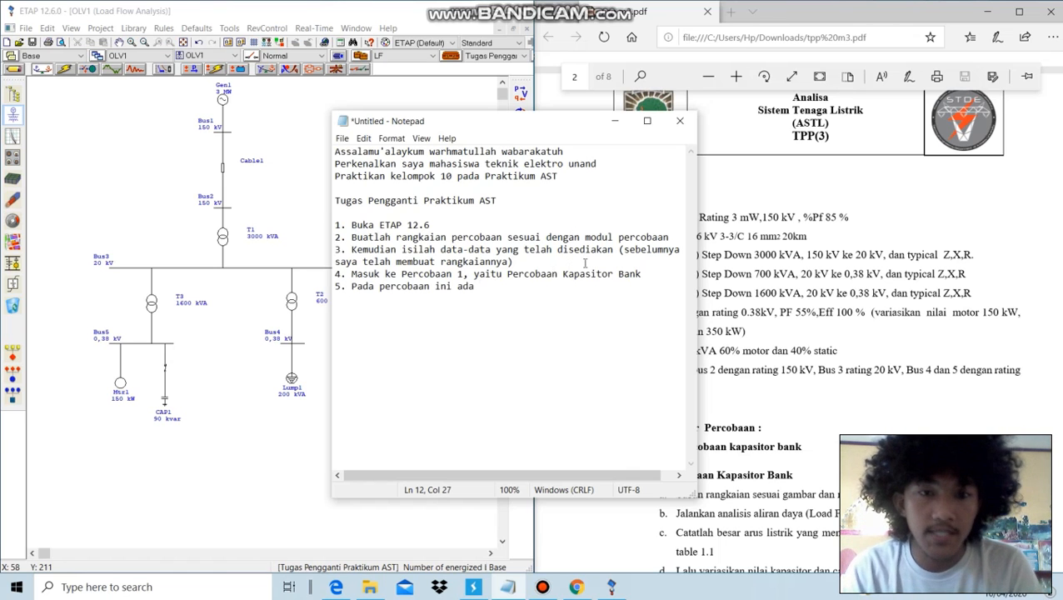
text(tiga ta)
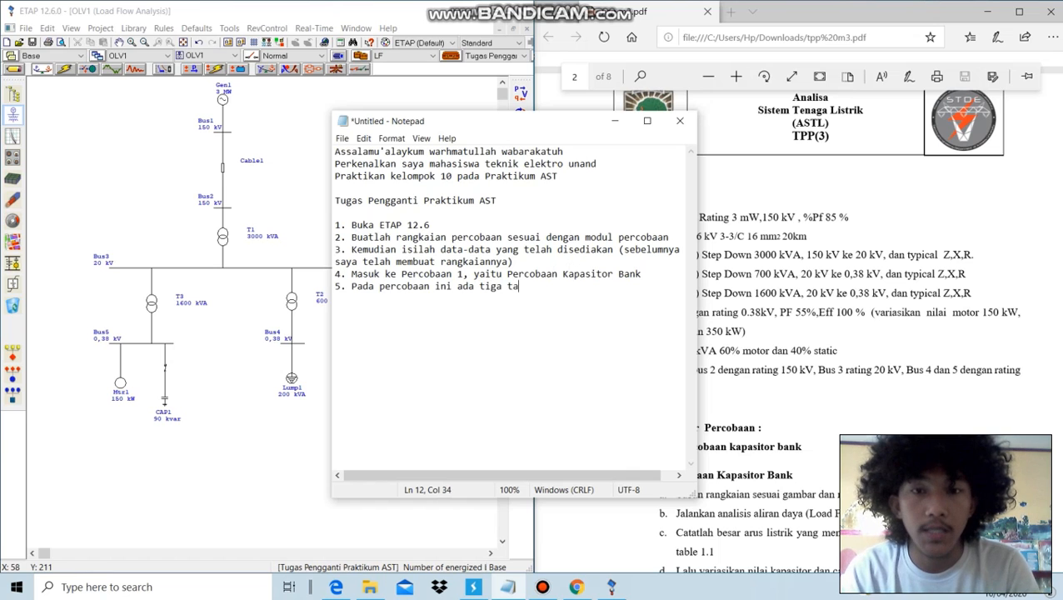
text(bel dengan beban mo)
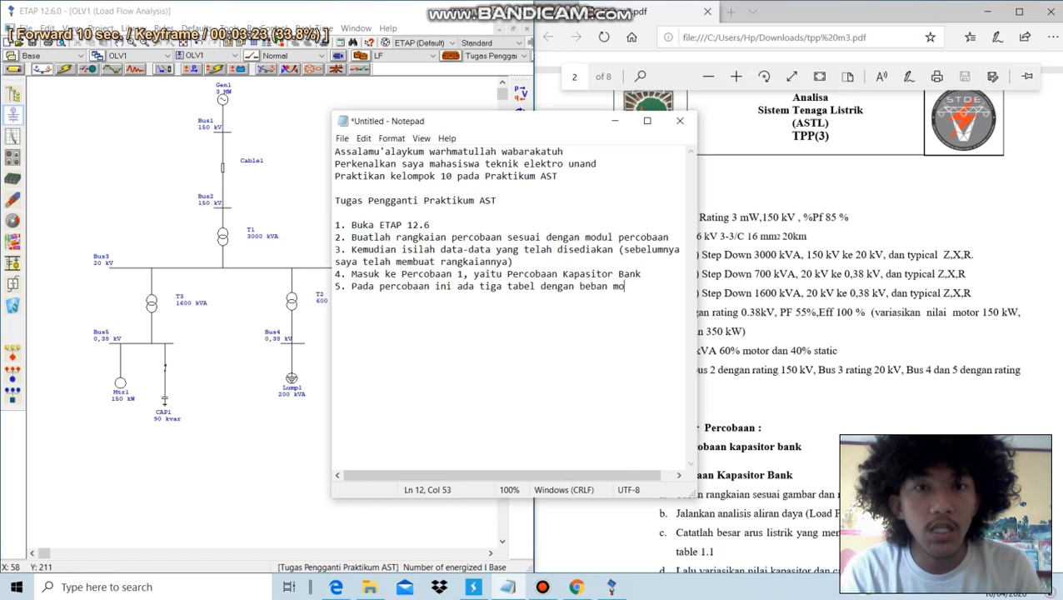
text(tor)
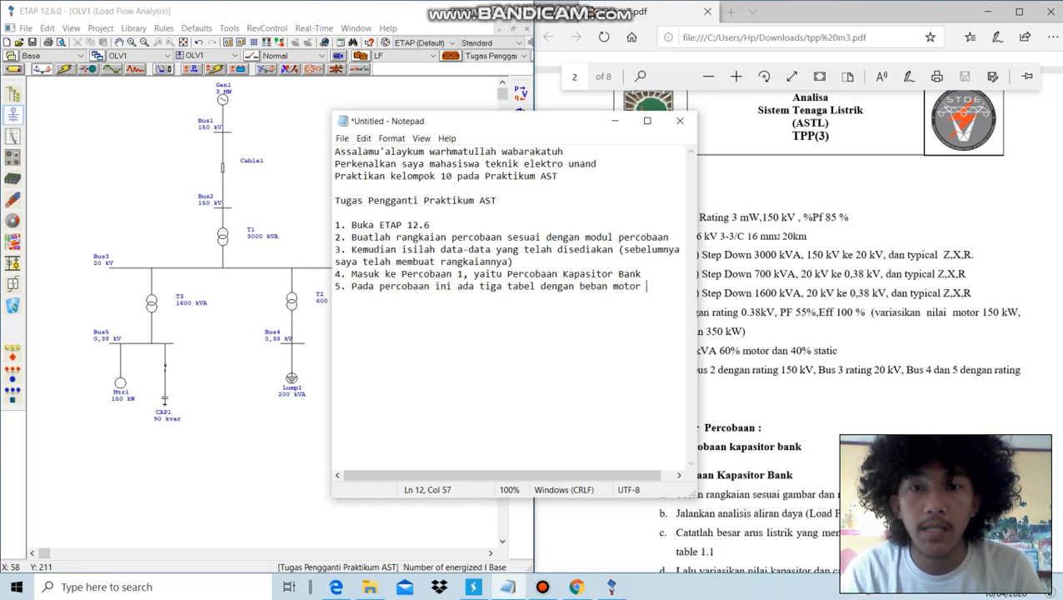
text(150kW )
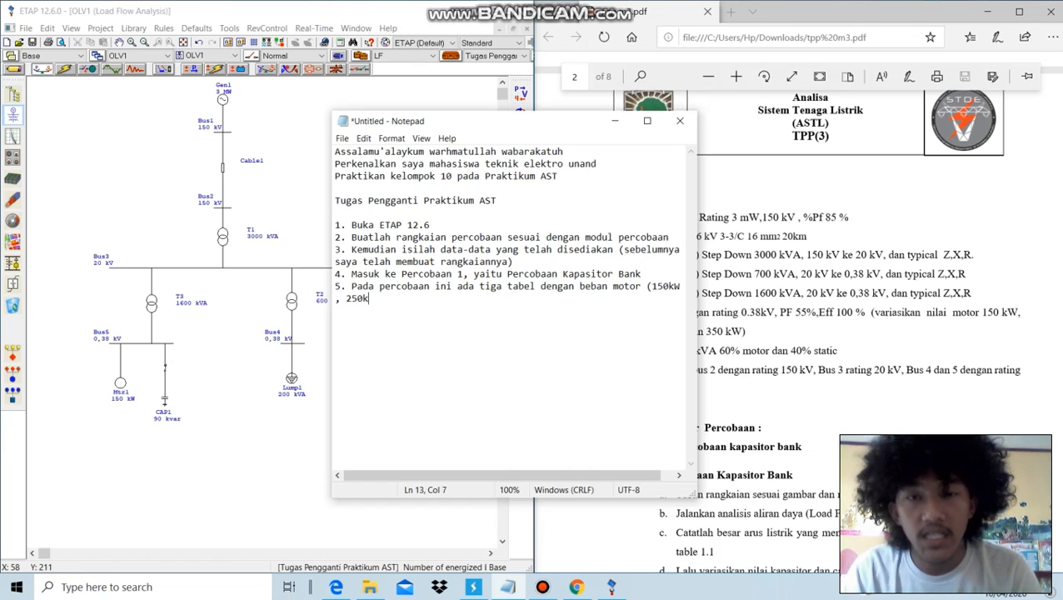
text(, 250kW, dan 350kW). Dan tiap beban motor)
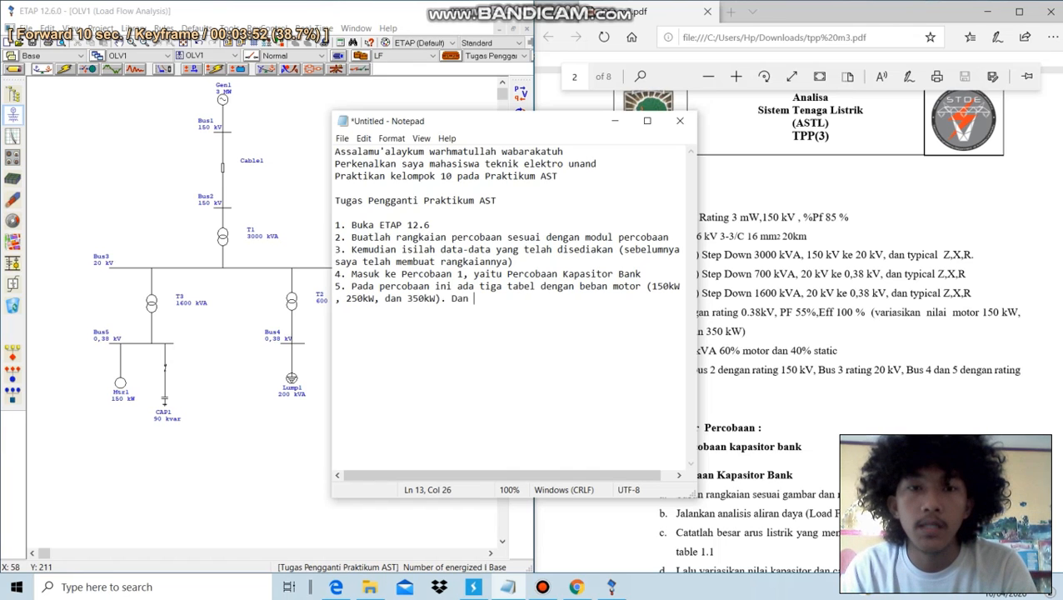
text(dilakukan percobaan tanpa)
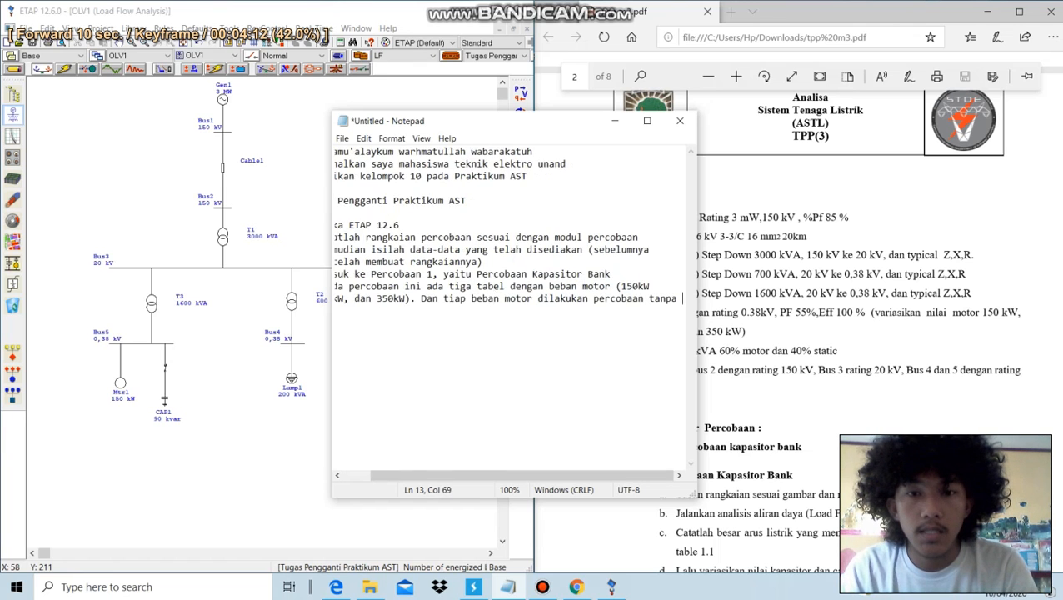
key(Return)
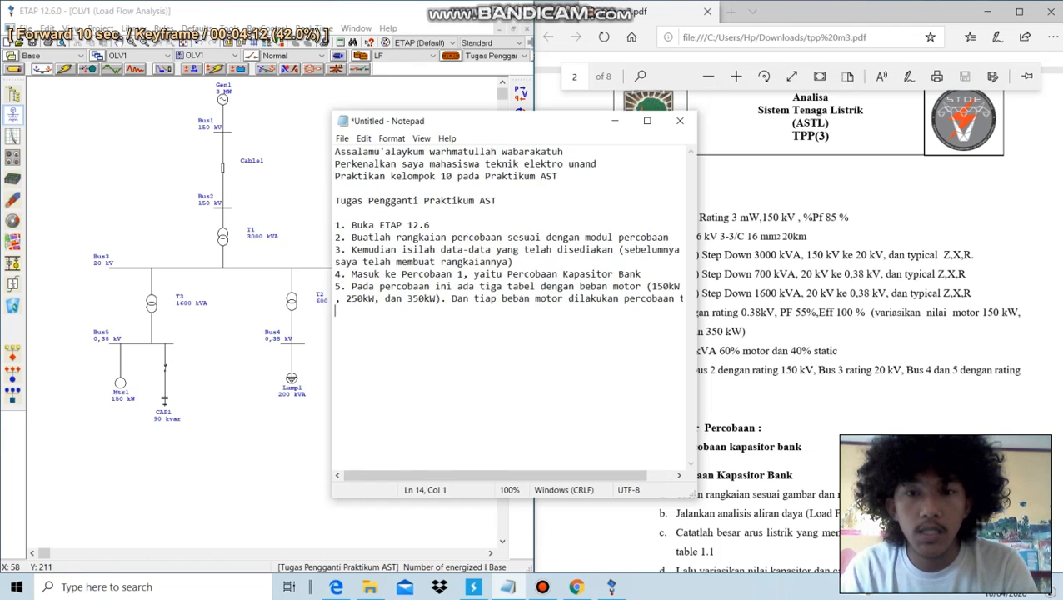
text(kapasitor bank.)
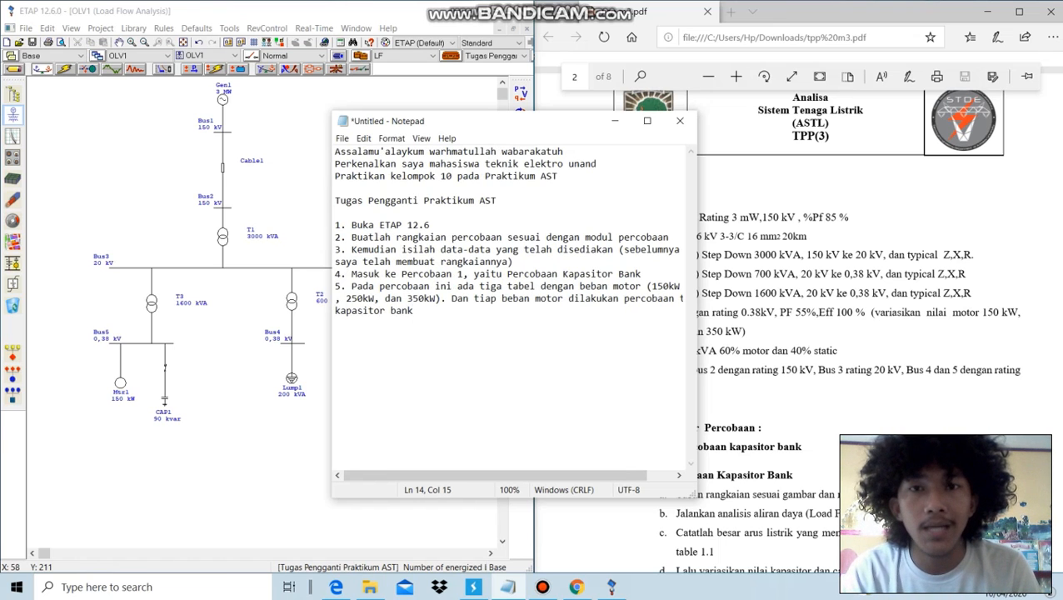
Check the motor-load tables in the module PDF and add note 6: "Untuk kolom tabel "tanpa kapasitor bank" dapat dilakukan sebagai berikut"
click(615, 120)
scroll(867, 417, down, 4)
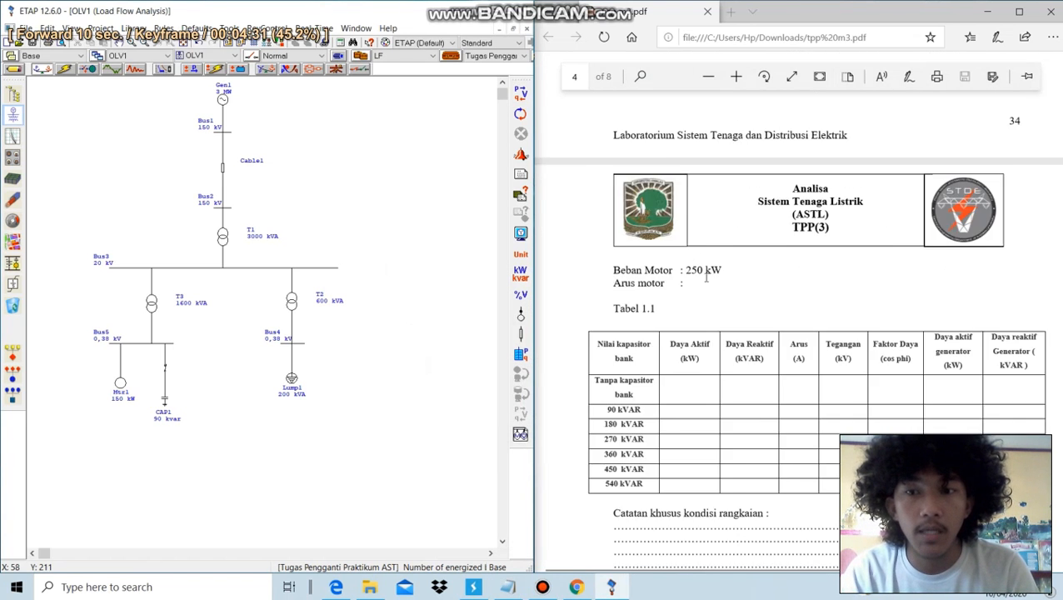
scroll(828, 333, down, 1)
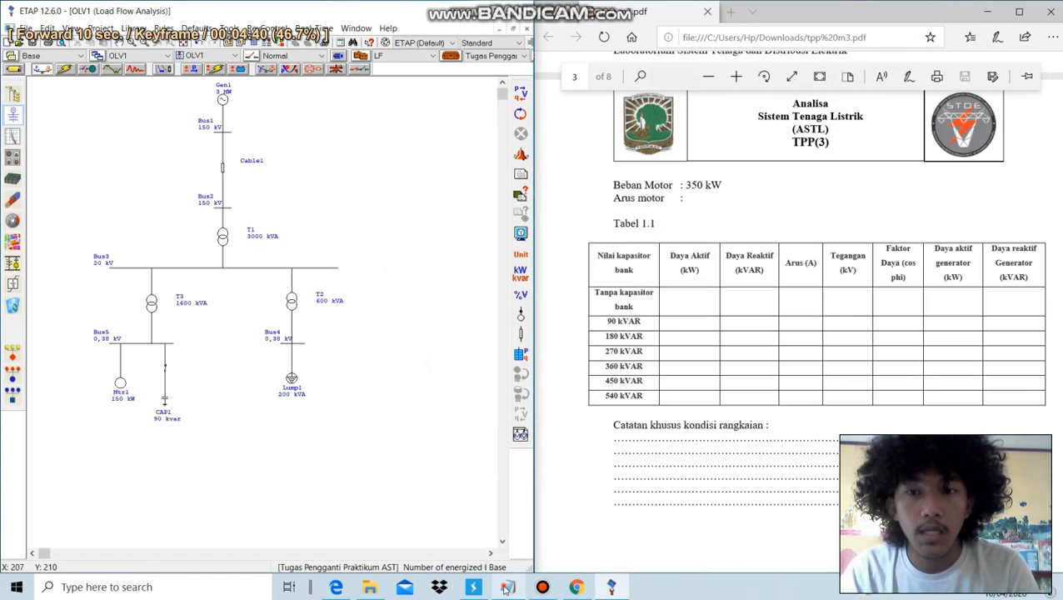
click(508, 587)
key(Return)
text(6. Untuk kolom tabel "tanpa kapasitor bank" dapat dilakukan sebagai berikut)
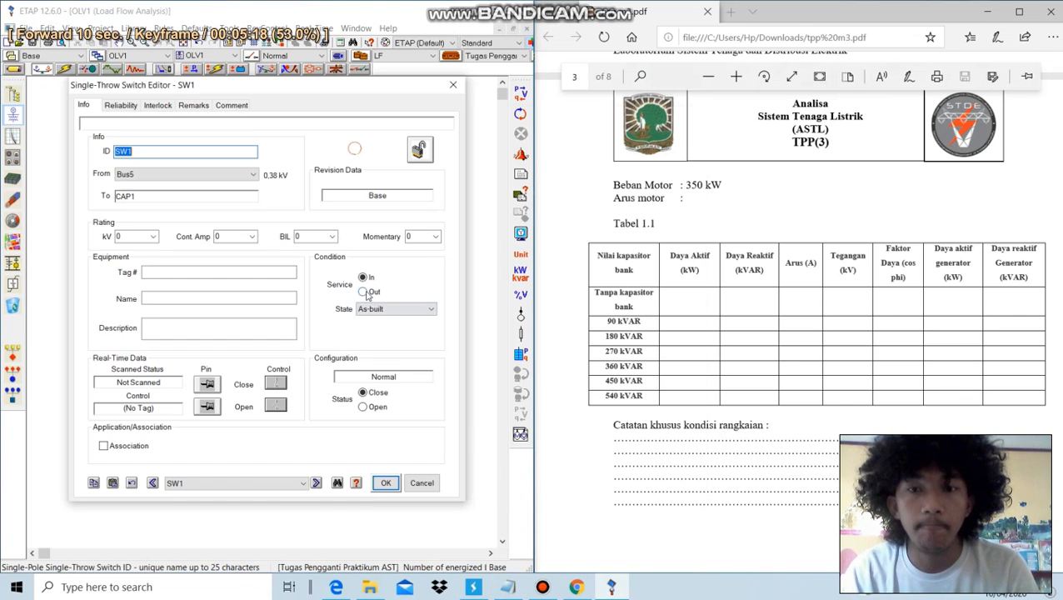
click(363, 408)
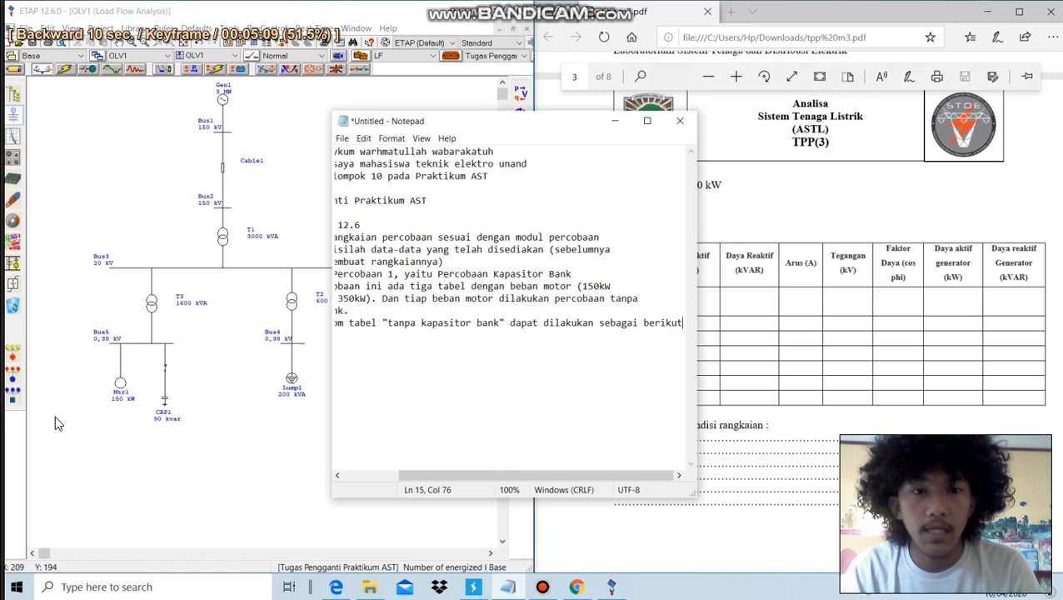
key(Return)
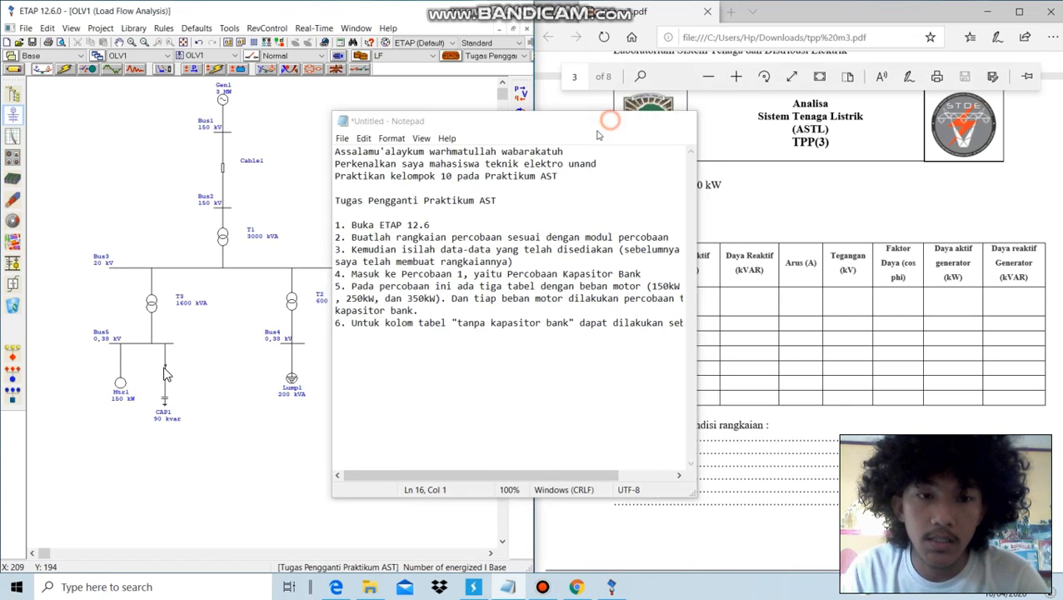
Switch to the ETAP diagram and set the status of switch SW1 above capacitor CAP1 to Open
click(614, 120)
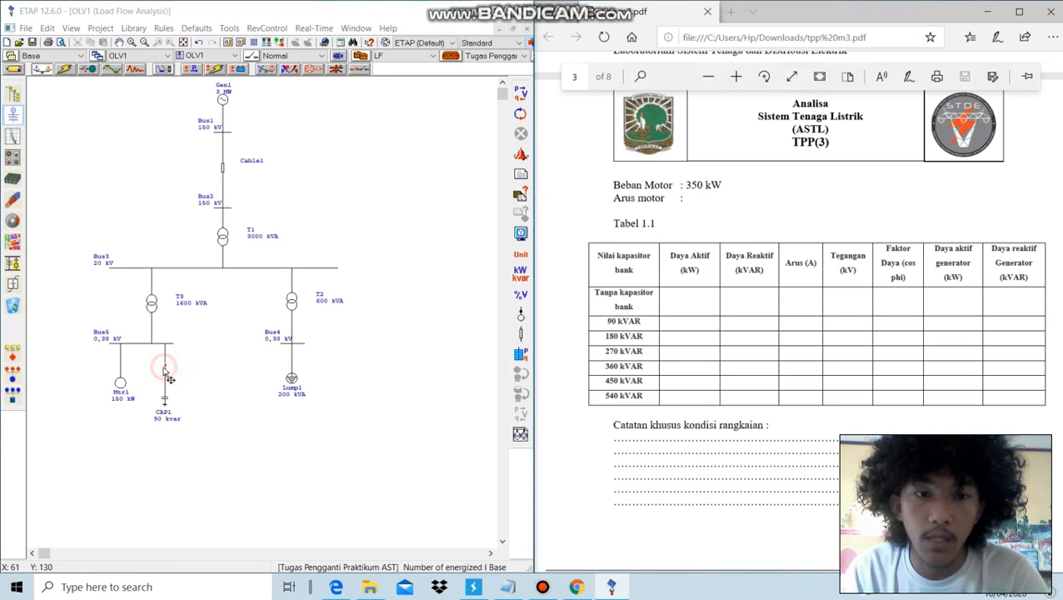
double_click(165, 371)
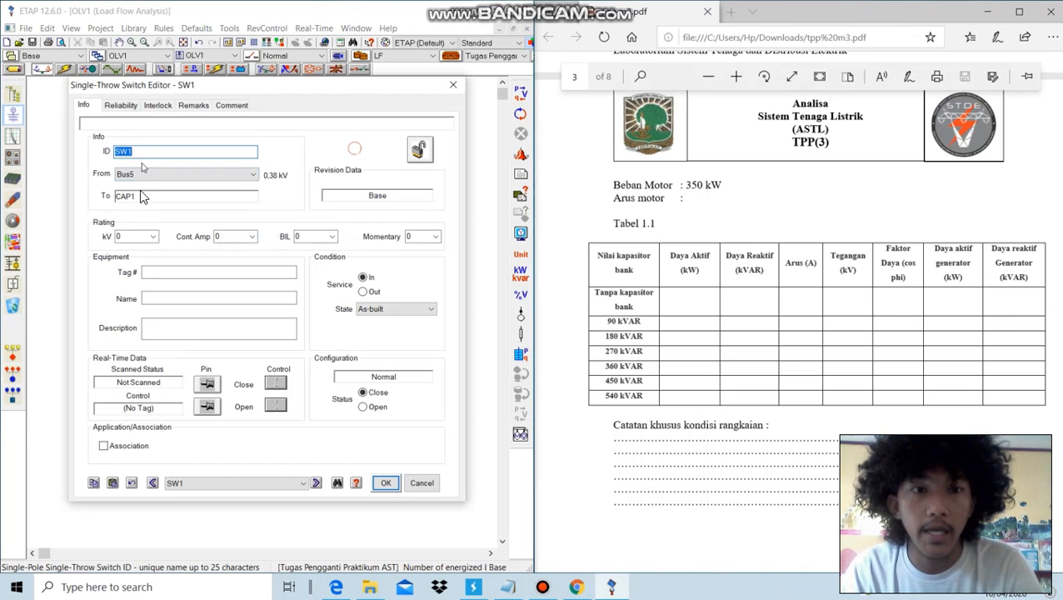
click(364, 409)
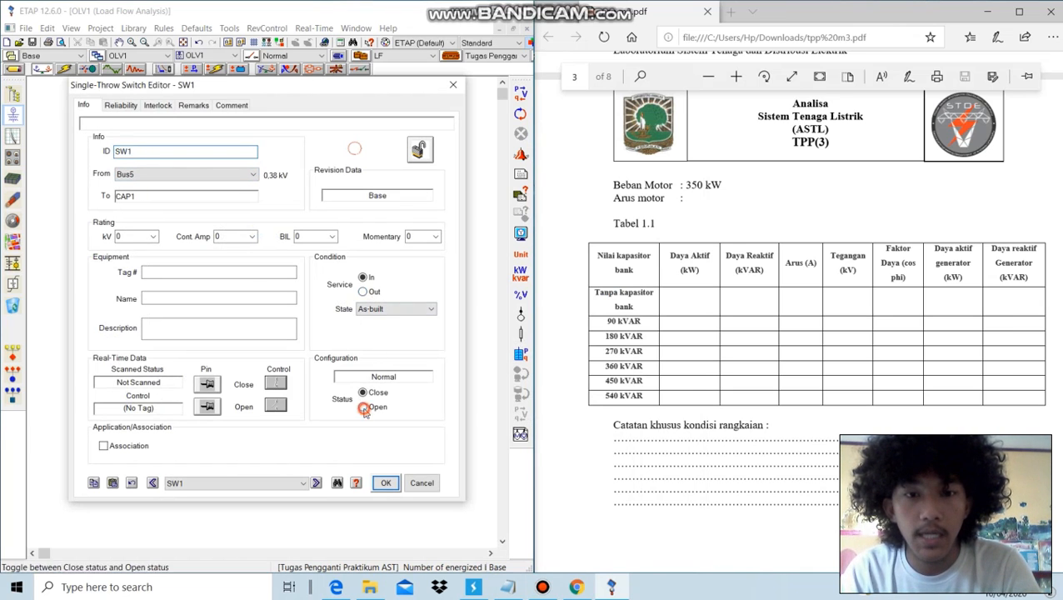
click(385, 482)
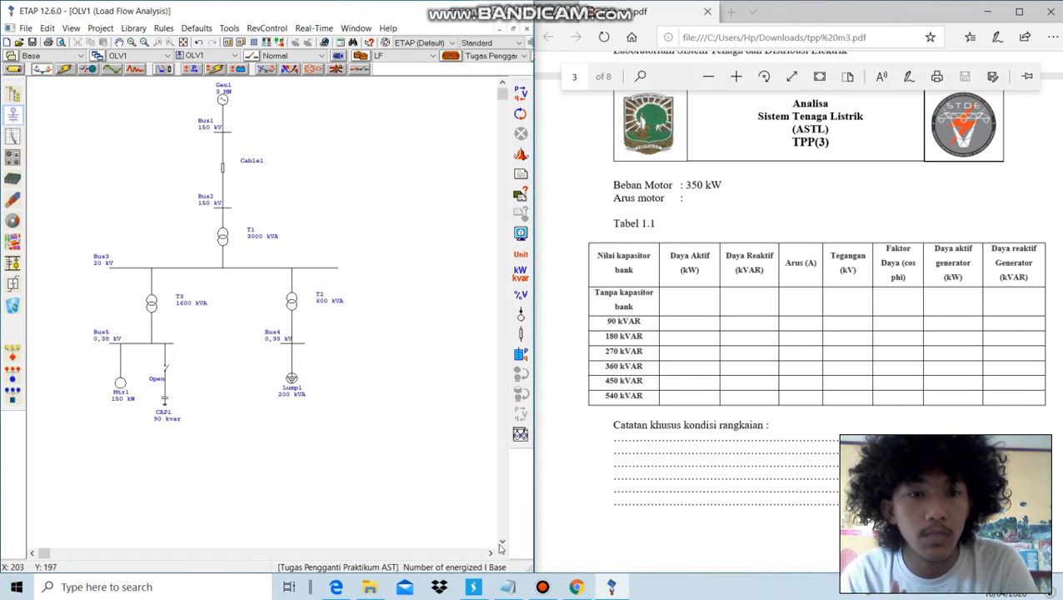
Add note 7 "Lakukan load Flow" and run the load flow analysis on the one-line diagram in ETAP
click(508, 586)
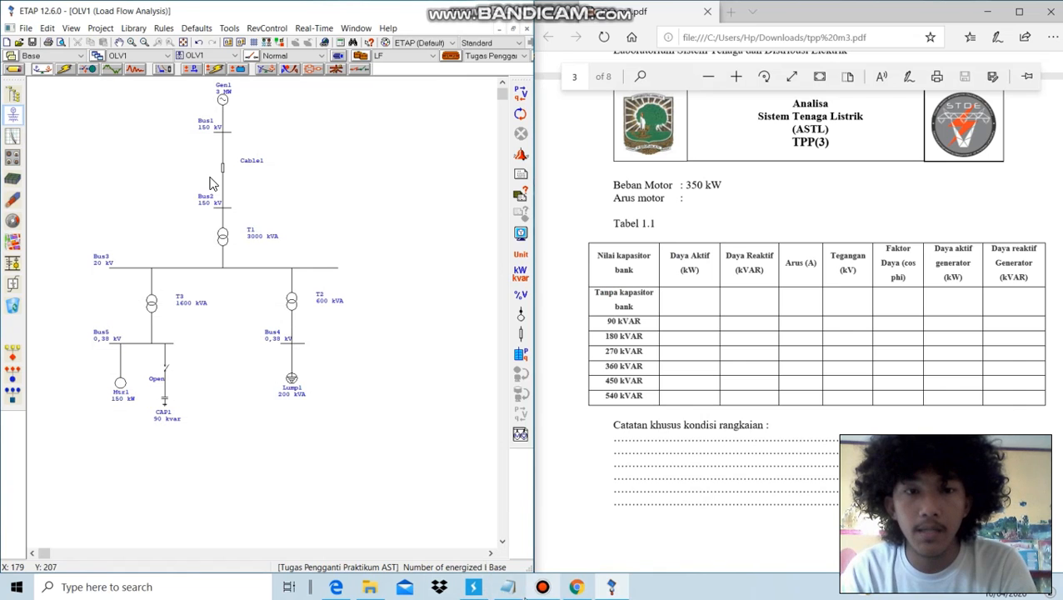
mouse_move(512, 591)
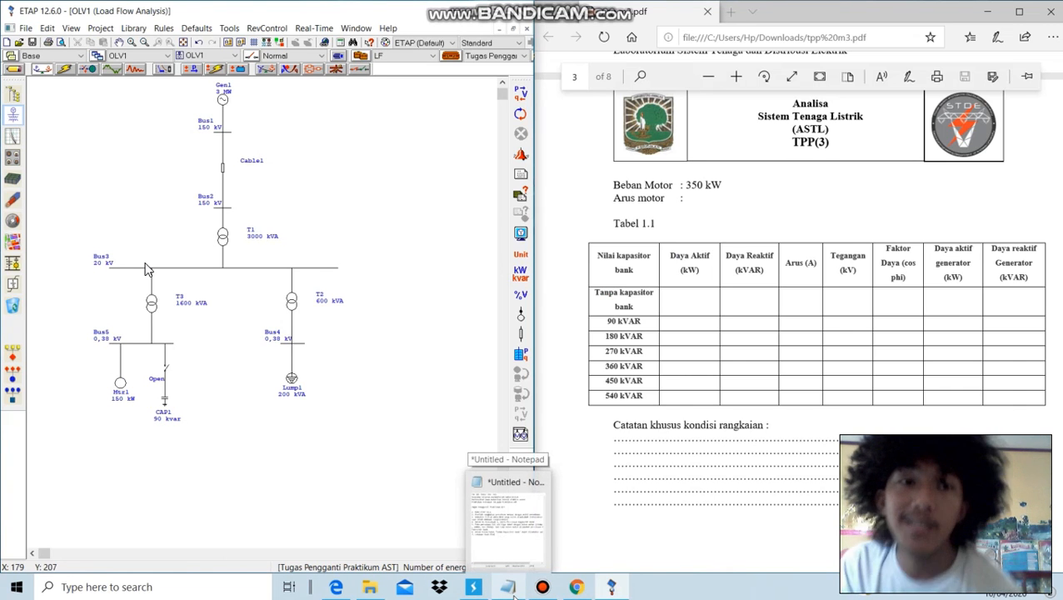
click(510, 588)
click(510, 588)
click(520, 93)
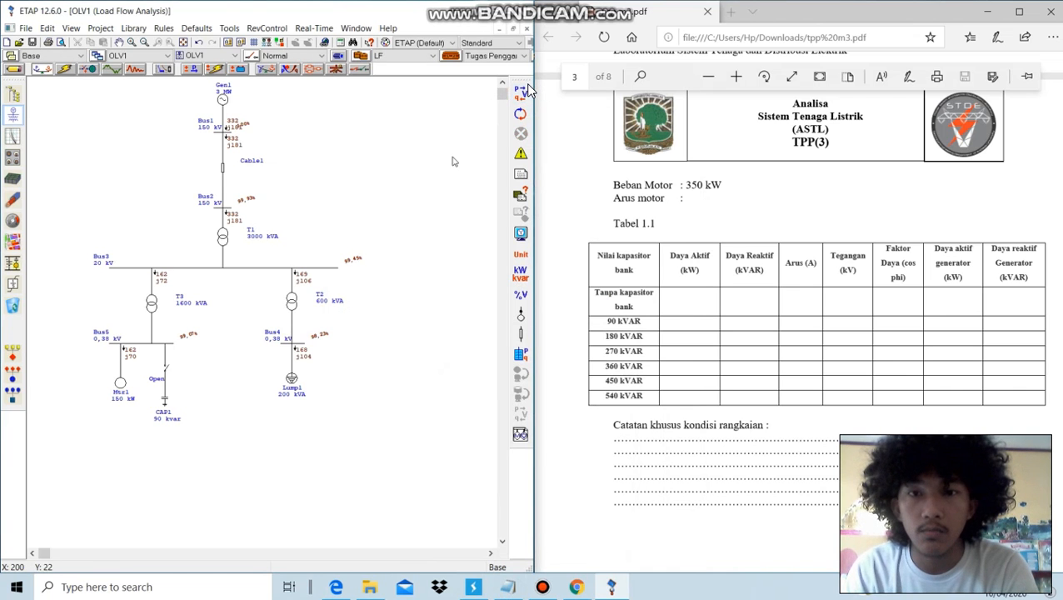
Add note 8: "Untuk melaukan perubahan data, maka dapat dilakukan merubah satuan pada bar disamping kanan layar kerja"
click(511, 587)
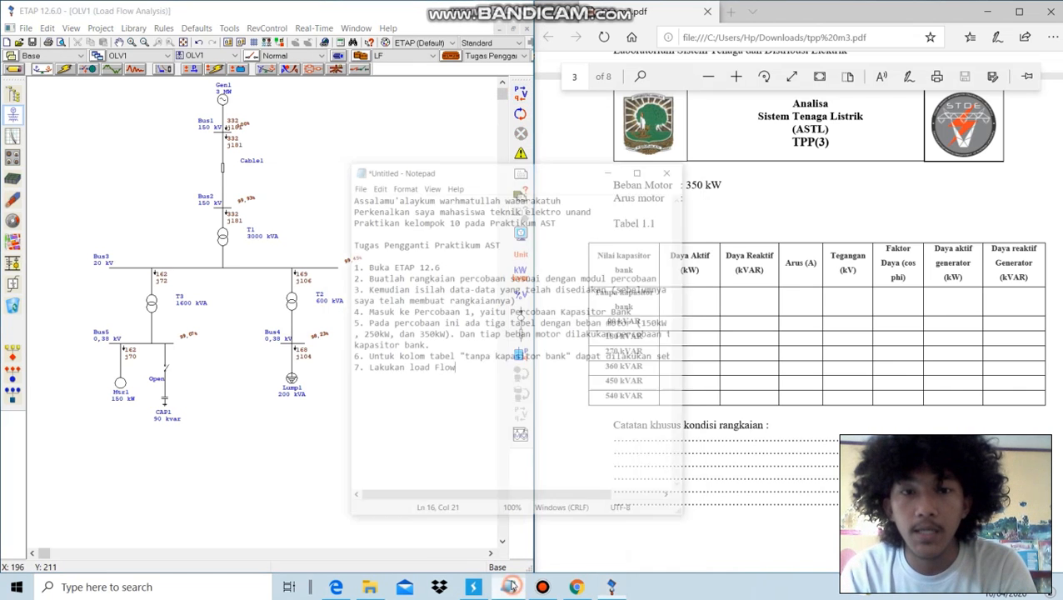
click(624, 124)
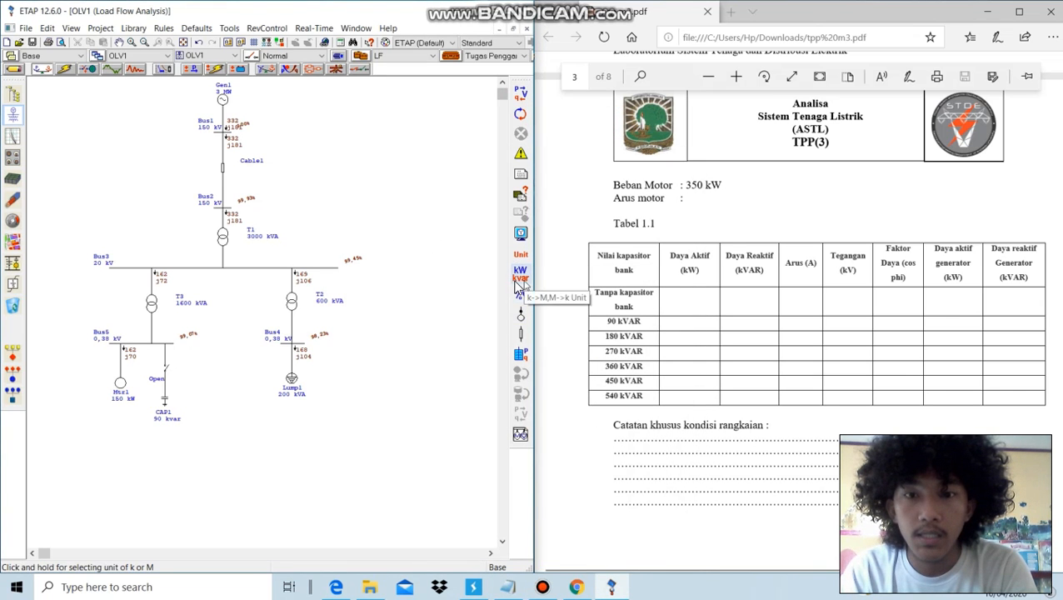
click(506, 588)
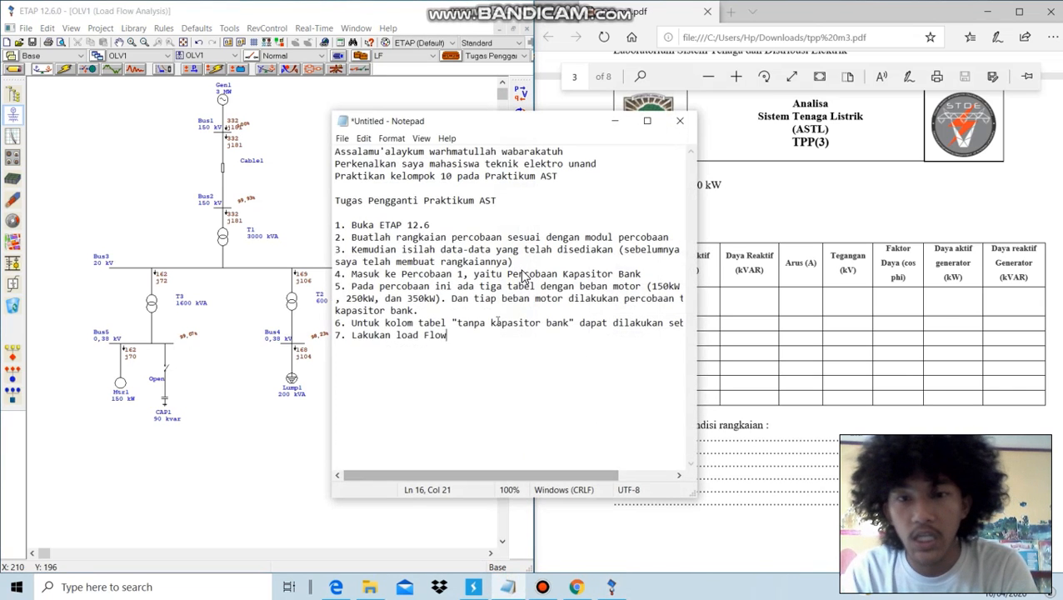
key(Return)
text(8. uNTU)
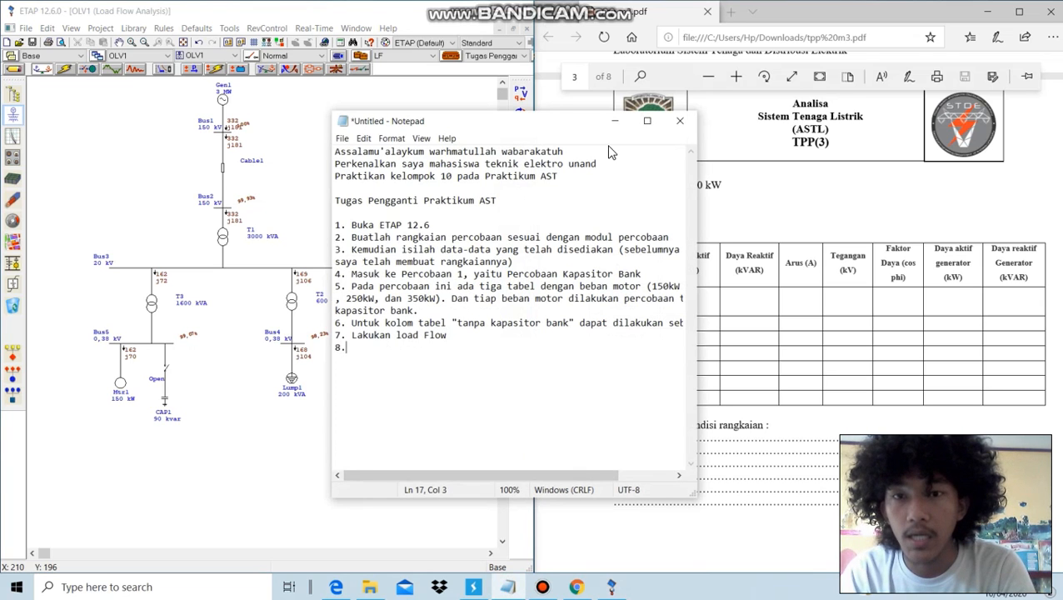
key(BackSpace)
key(BackSpace)
key(BackSpace)
key(BackSpace)
key(BackSpace)
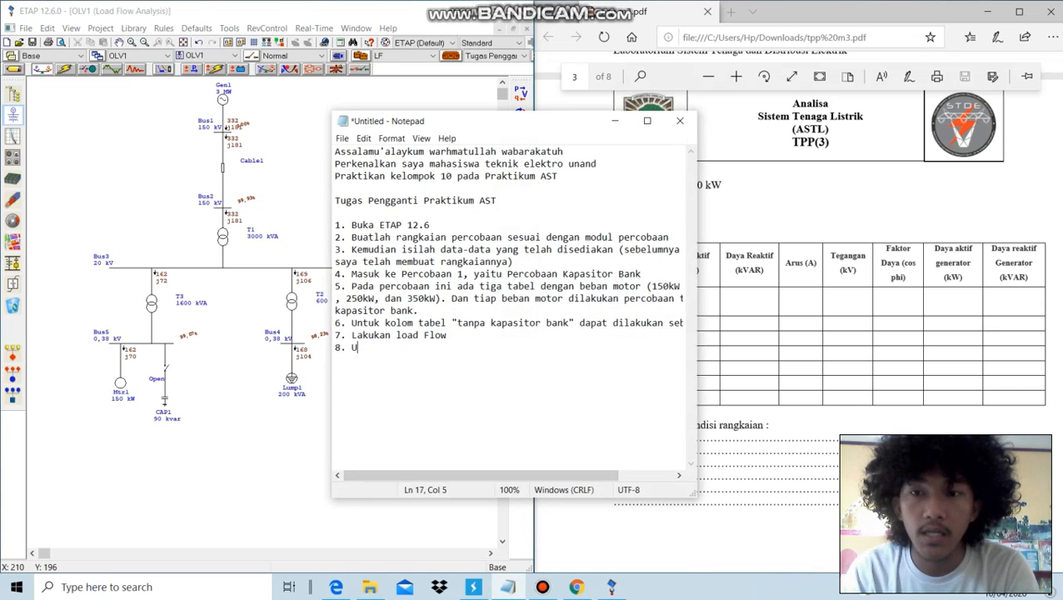
text(ntuk me)
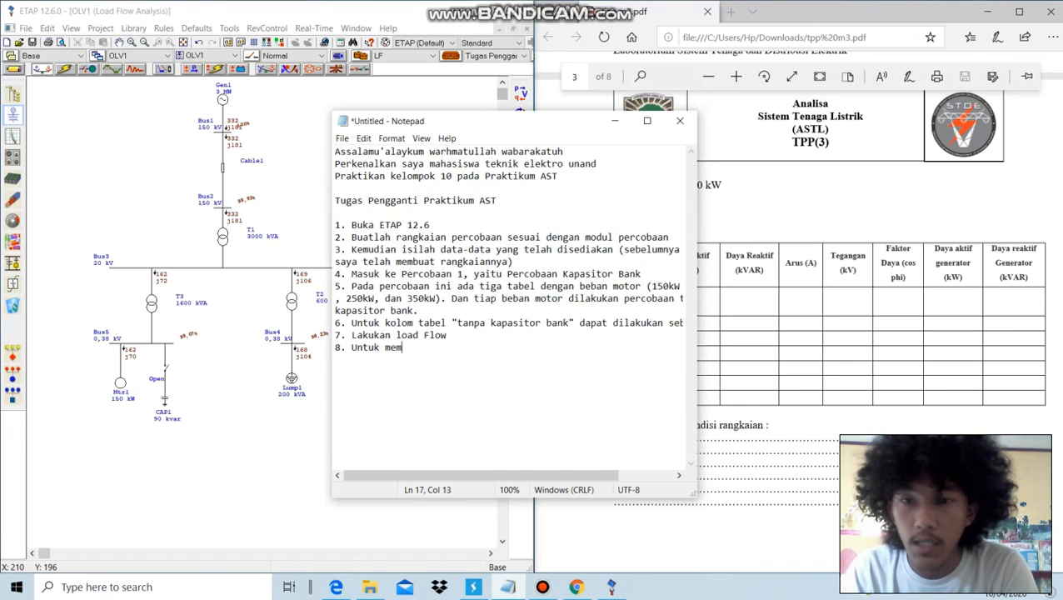
text(m)
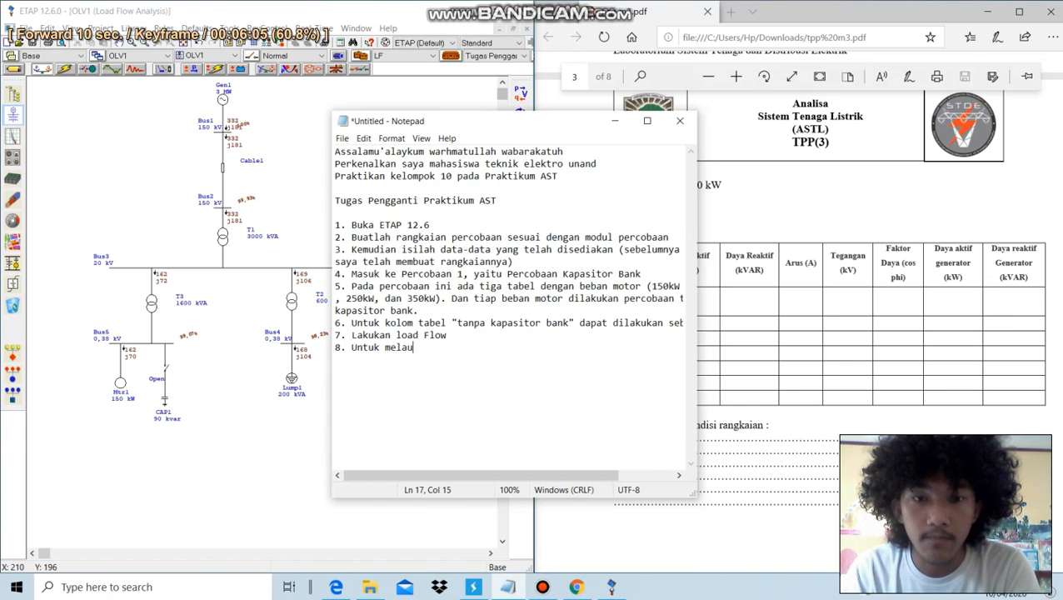
text(kan merubah)
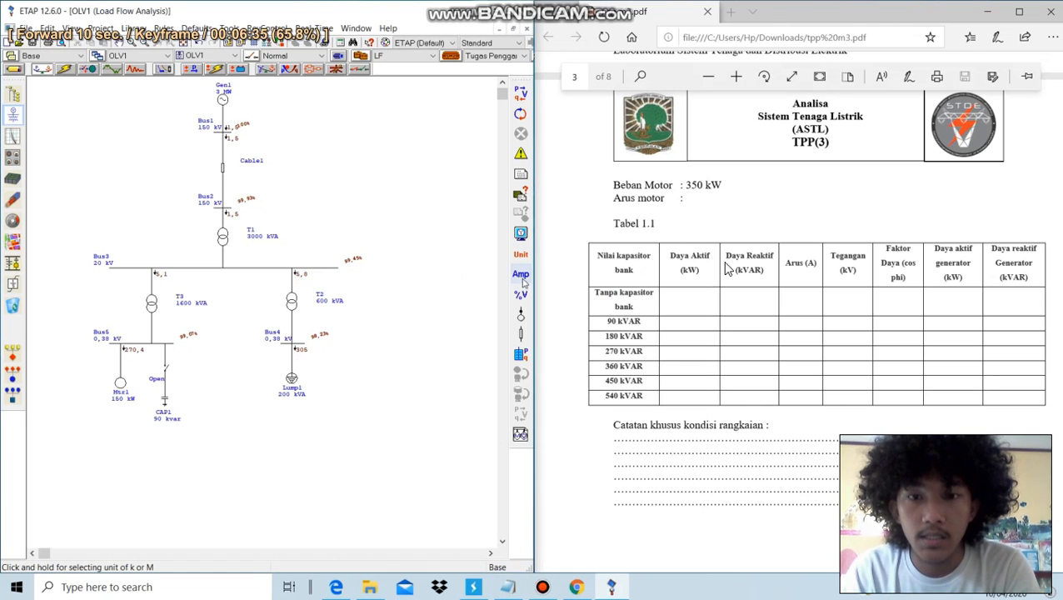
Switch the load flow results on the ETAP diagram to kW + kvar power flows and kV bus voltages
drag(524, 281, 425, 281)
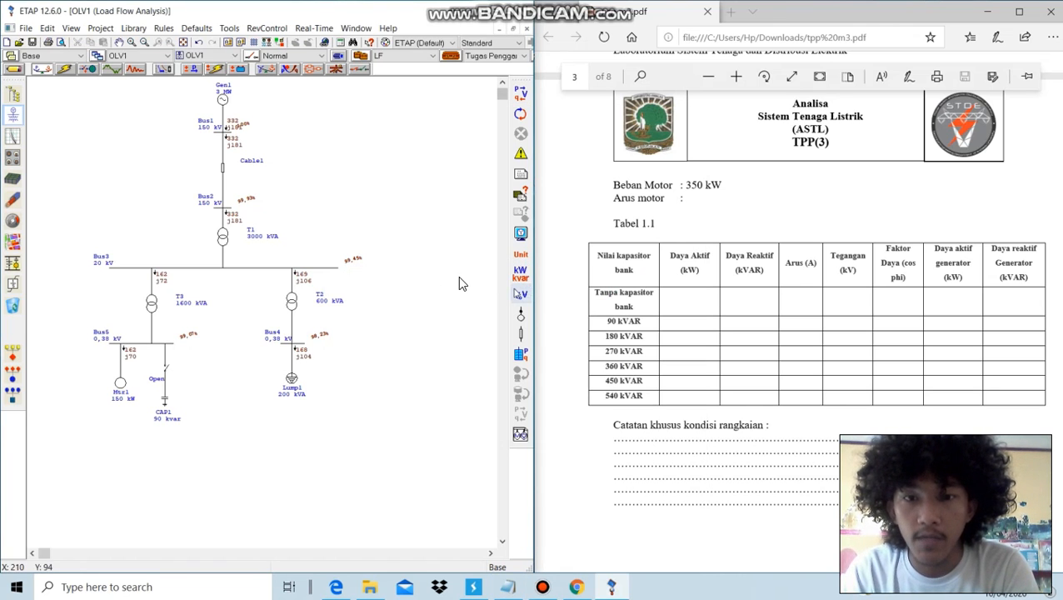
drag(521, 295, 489, 294)
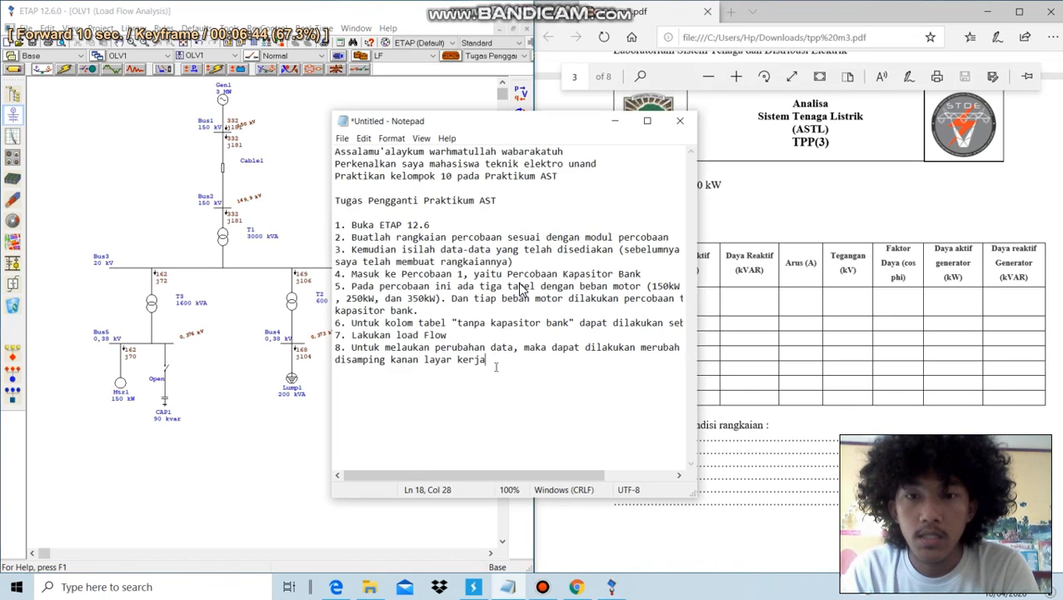
Add note 9: "untuk menampilkan nilai faktor daya, dapat dilakukan sebagai berikut"
key(Return)
text(9. Untuk menampilkan nilai faktor daya, dapat dilakukan sebagai berikut)
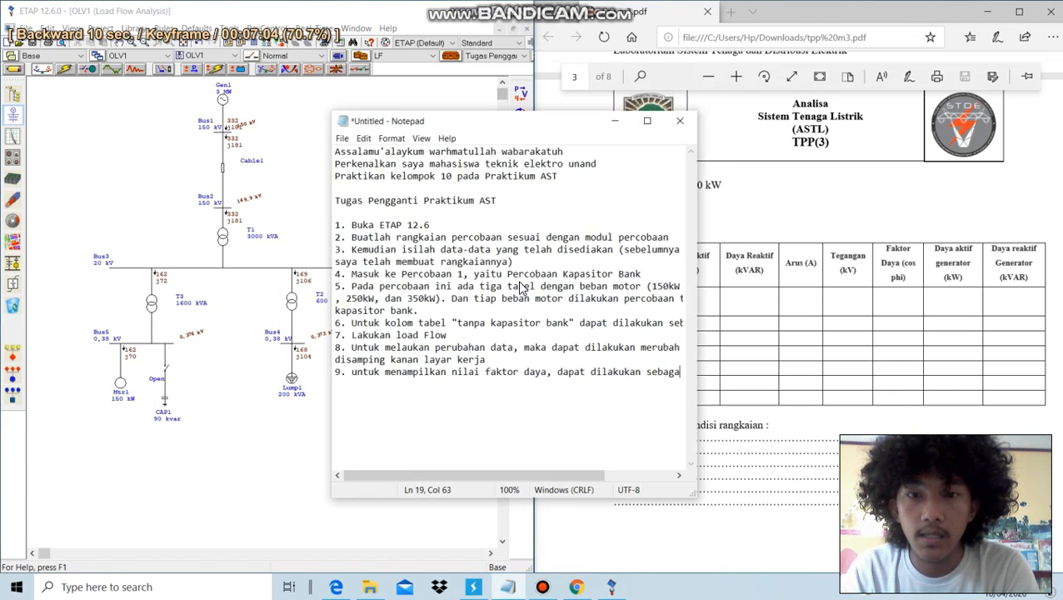
text(berikut)
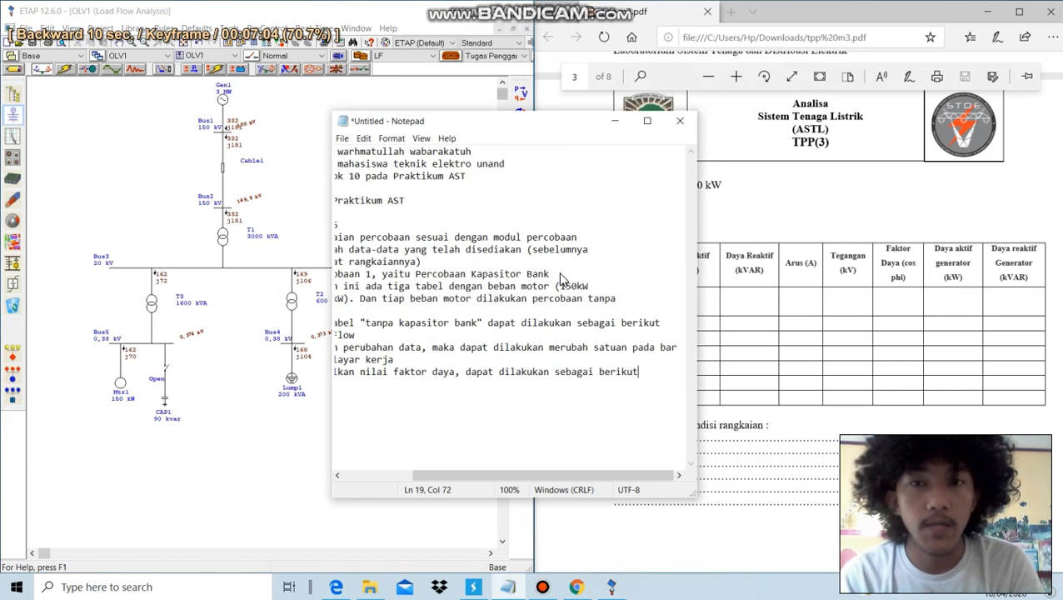
Set the ETAP load flow display options to show power flows in Amp together with % PF
click(609, 122)
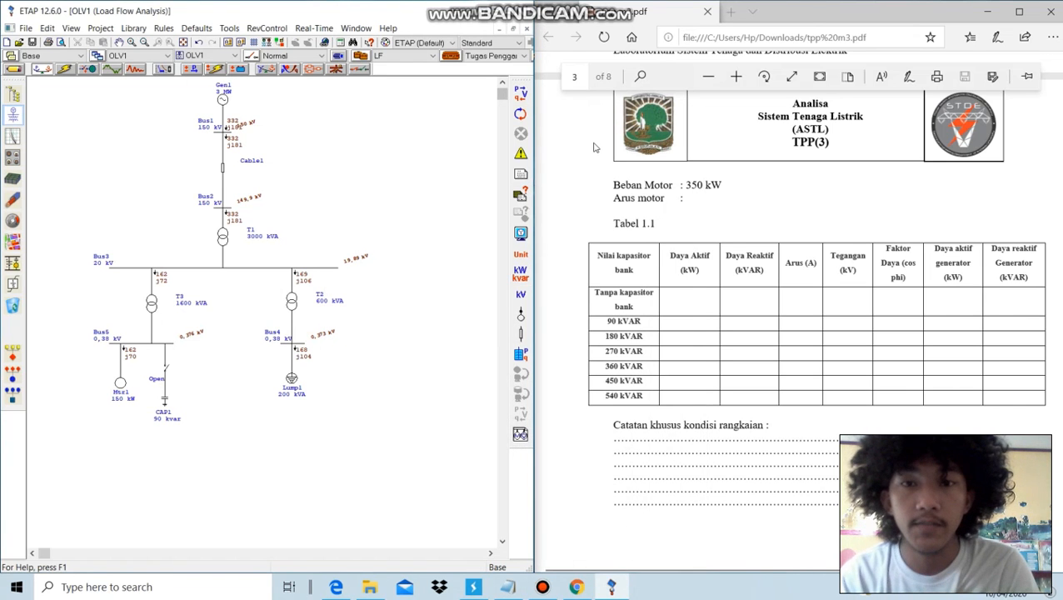
click(521, 235)
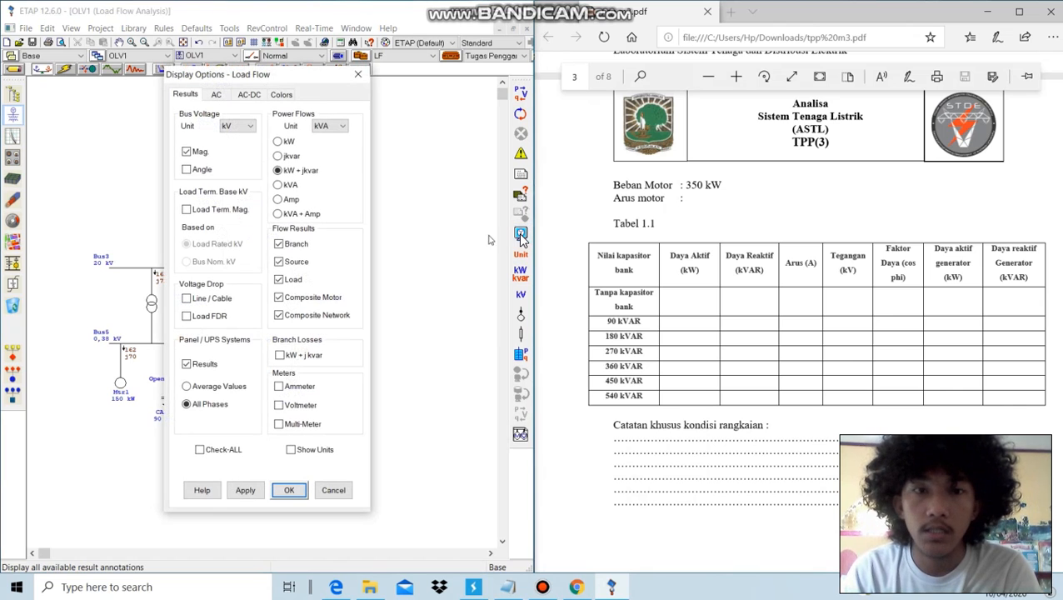
click(278, 184)
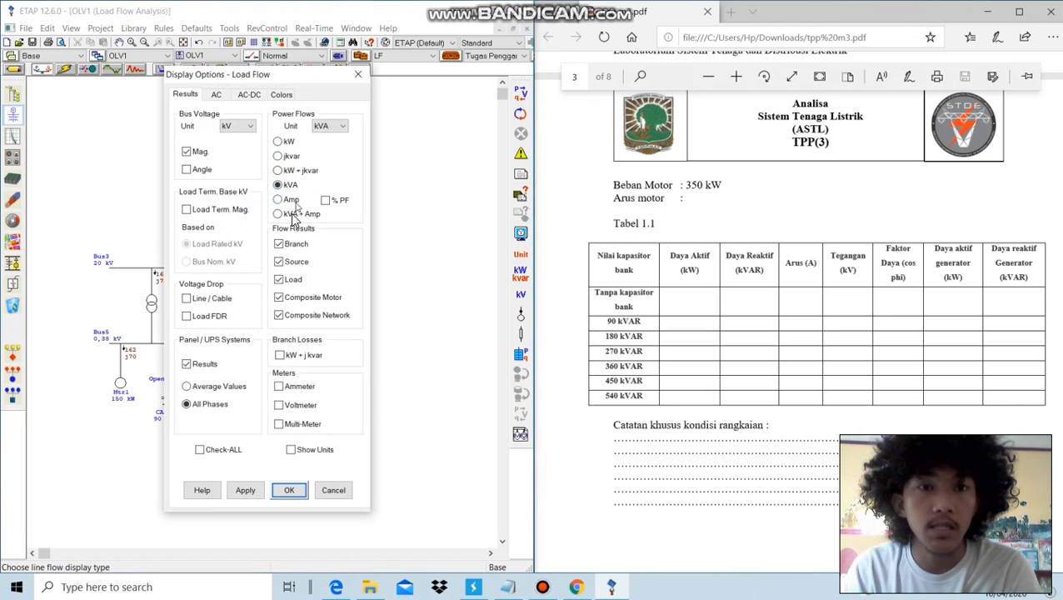
click(277, 199)
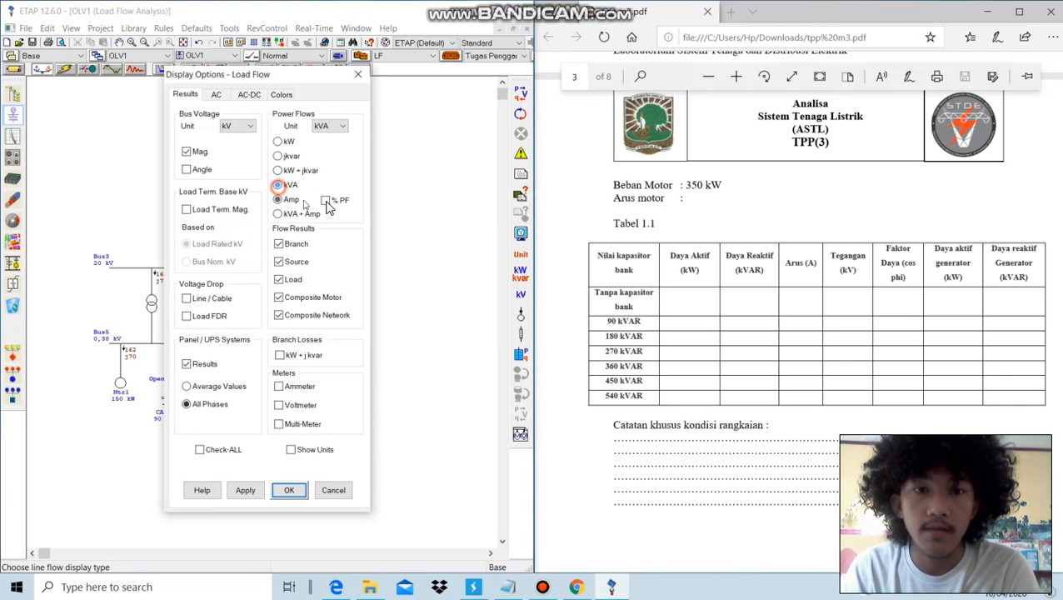
click(325, 200)
click(282, 200)
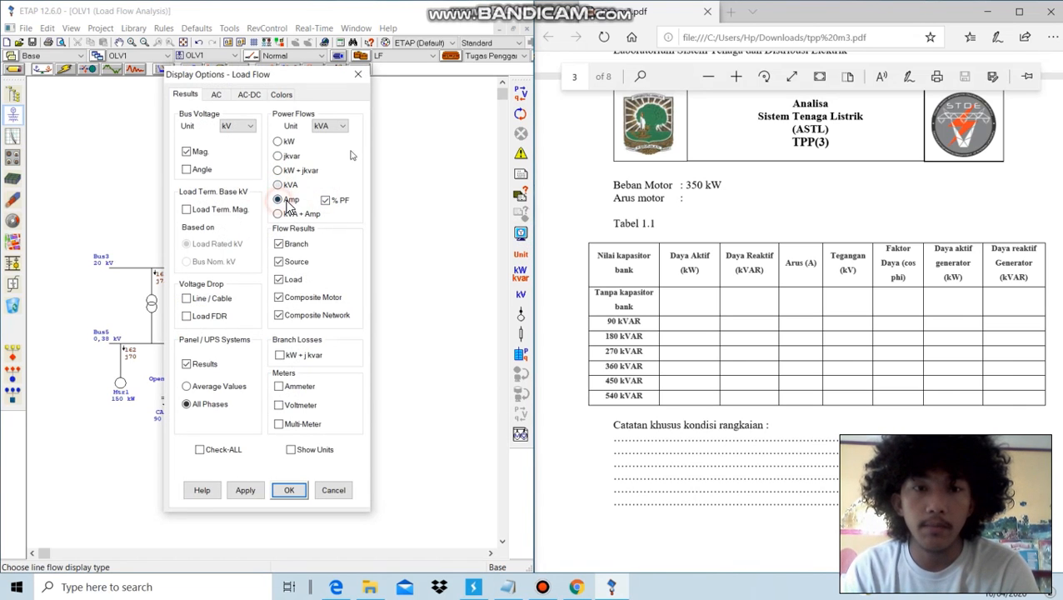
click(291, 489)
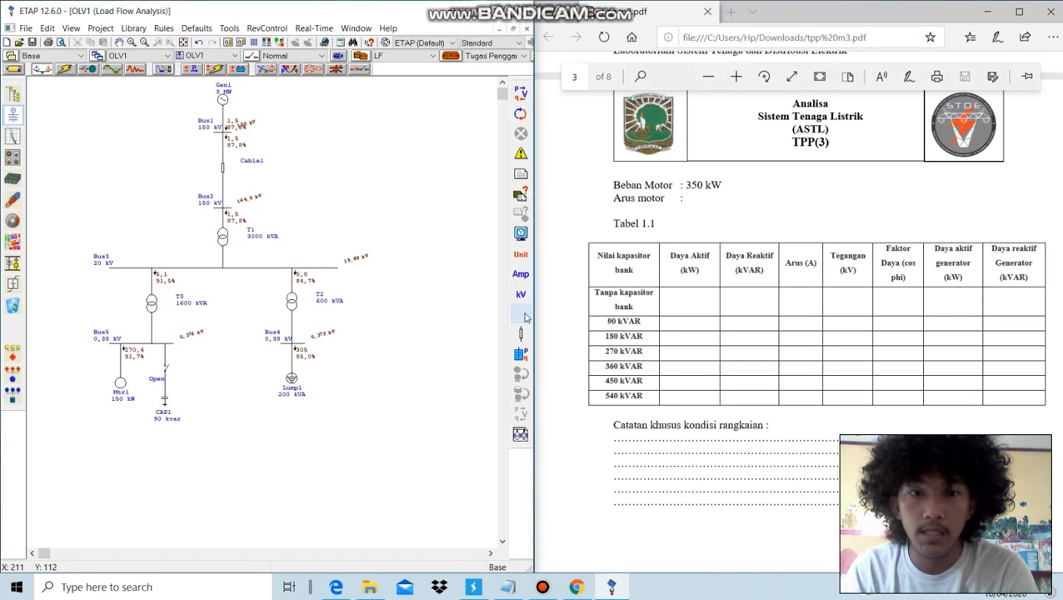
click(521, 275)
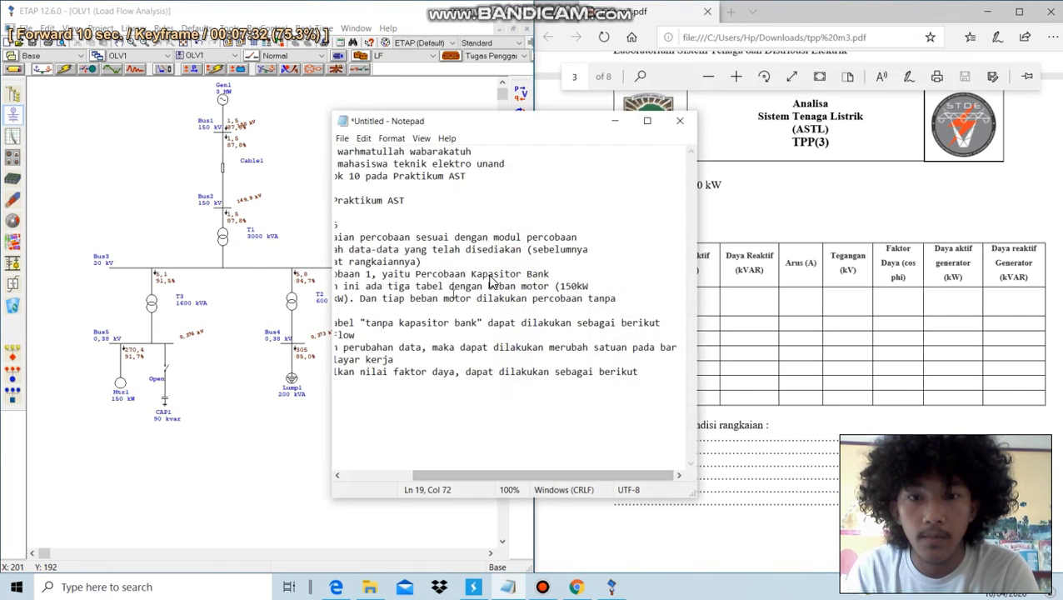
Add note 10: "Masukan data yang telah didapatkan dan lakukan sesuai langkah-langkah diatas pada beban motor 250 kW dan 350kW."
key(Return)
text(10. Masukan data yang telah didapatkan )
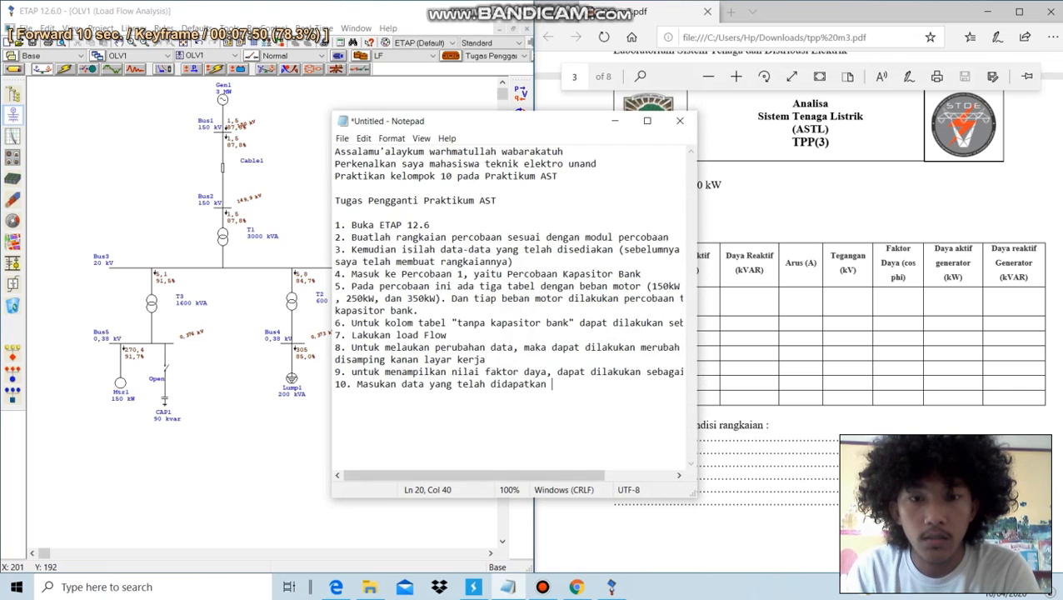
text(dan lakukan sesuai langkah-)
key(Return)
text(lang)
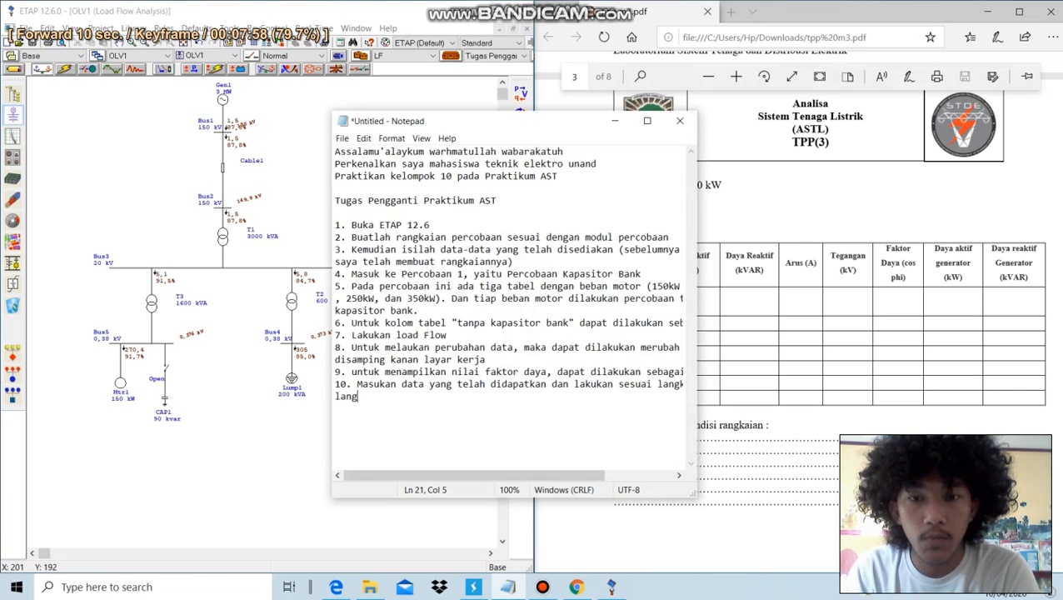
text(kah diatas )
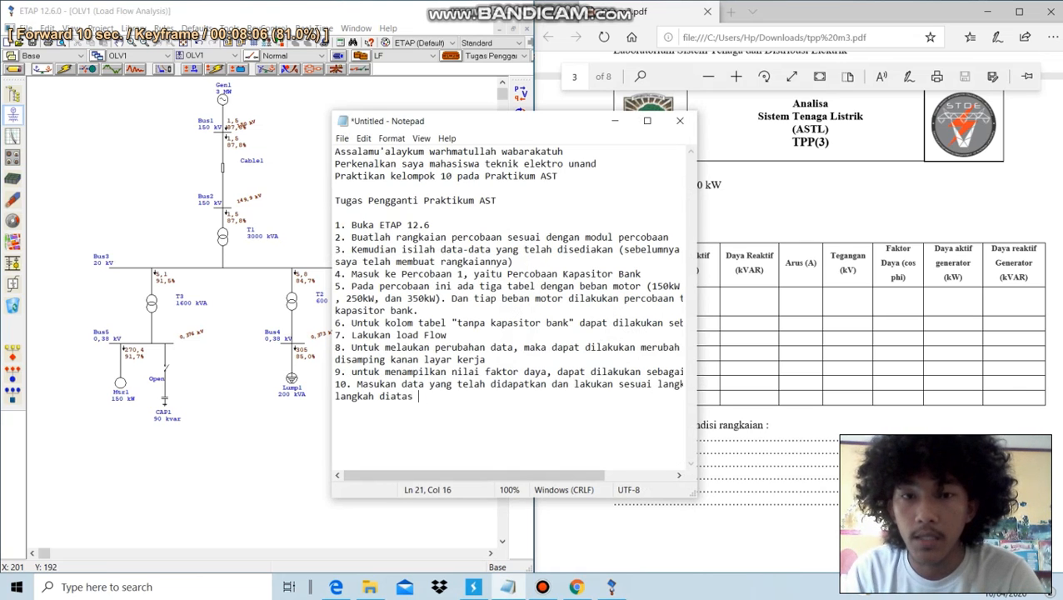
text(pada beban)
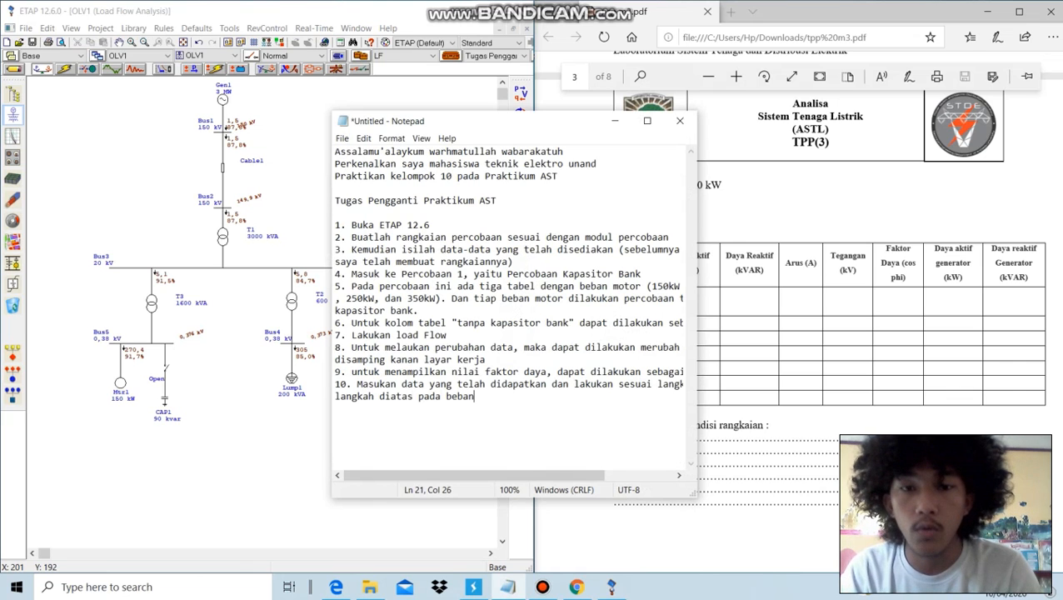
text( motor)
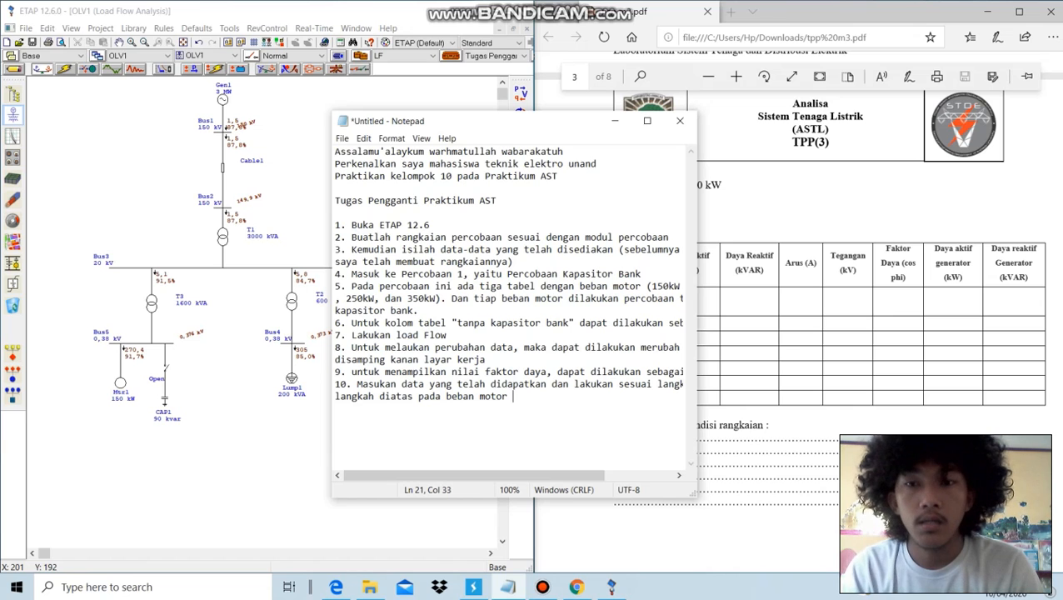
text( 2)
text(50 kW dan 350kW.)
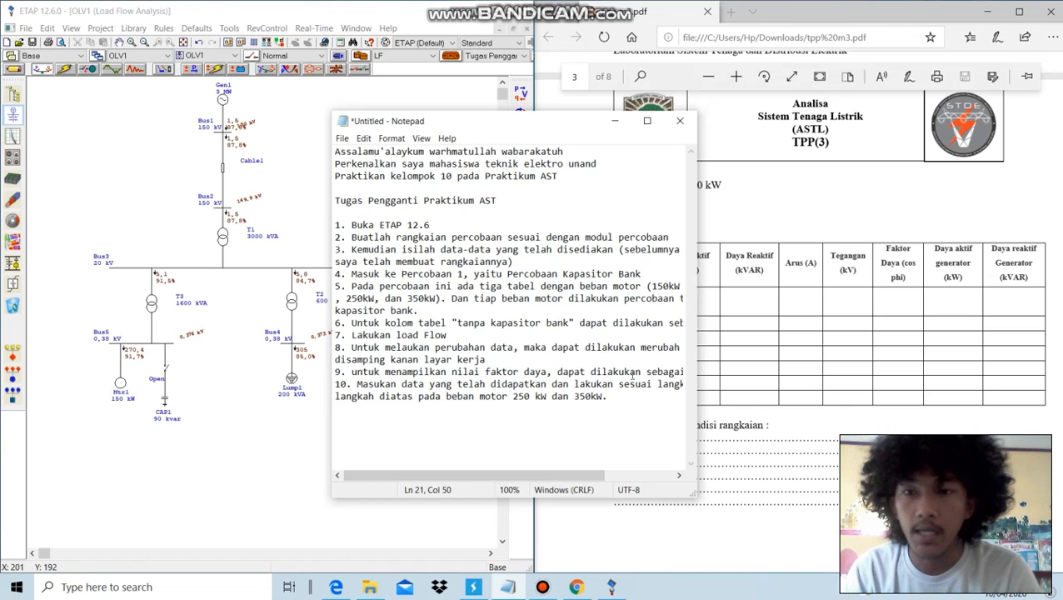
Add note 11 "Masuk ke percobaan 2, yaitu" and open the Percobaan 2 video from the ASTL folder
key(Return)
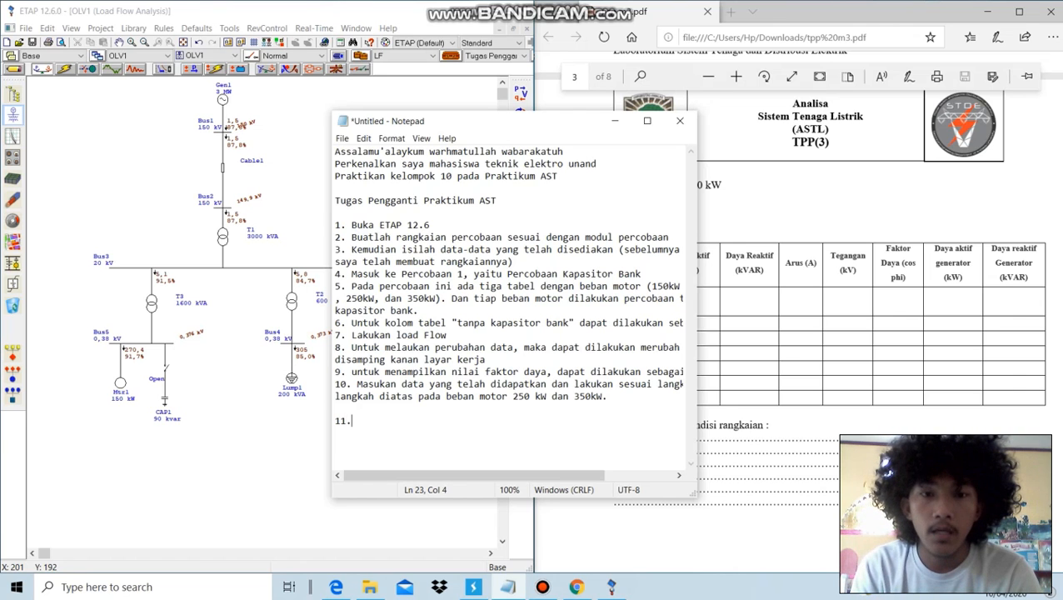
text(Masuk ke percobaan 2, yaitu)
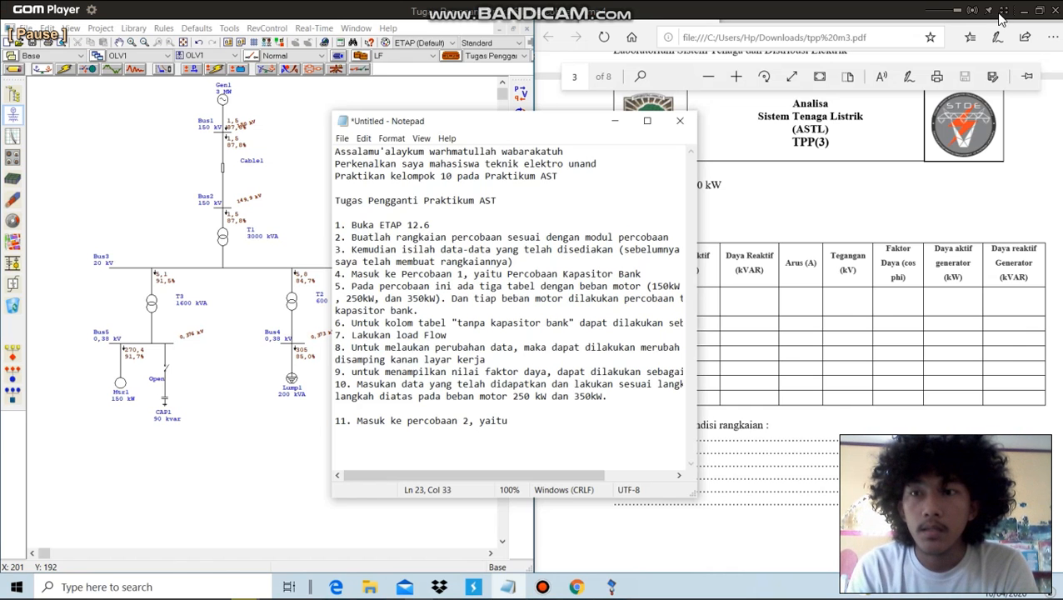
click(1024, 10)
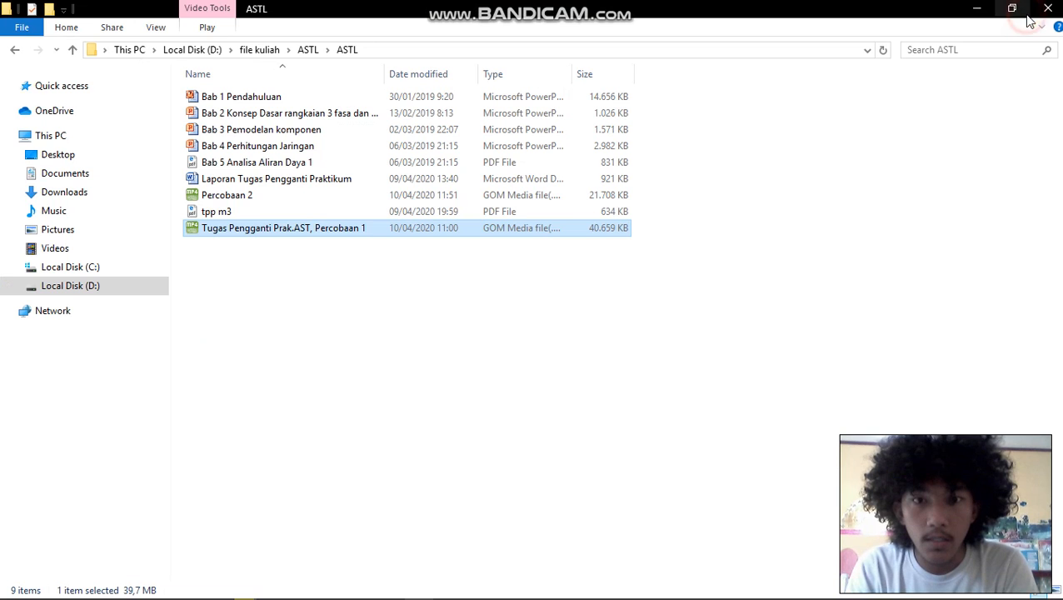
click(322, 197)
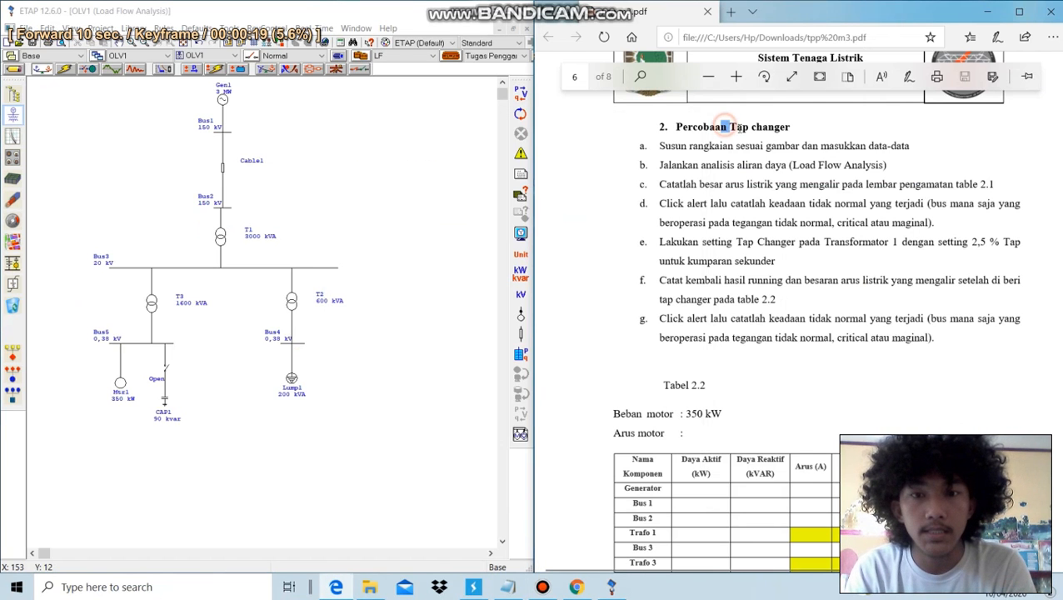
Highlight the "Percobaan Tap changer" heading in the module PDF and start new notes with "Selanjutnya kita melakukan percobaan 2 (Tap Changer)"
drag(722, 126, 791, 129)
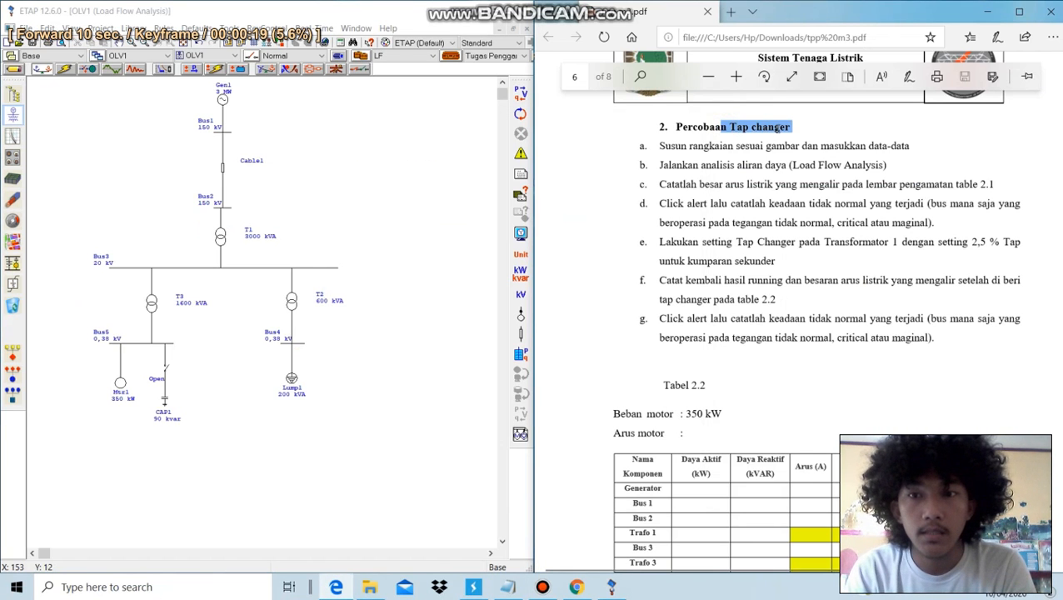
click(784, 135)
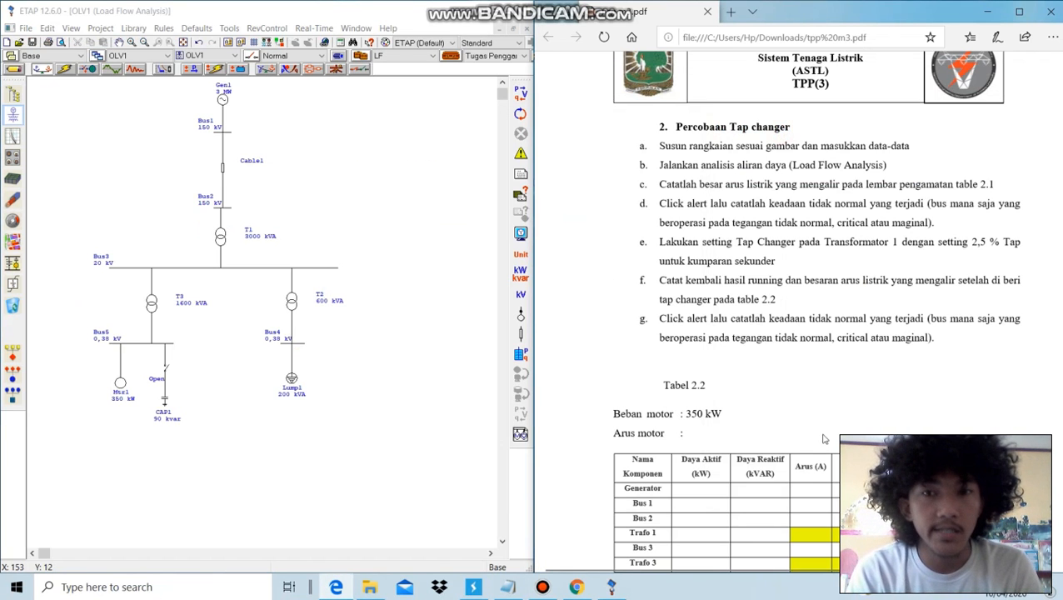
click(507, 587)
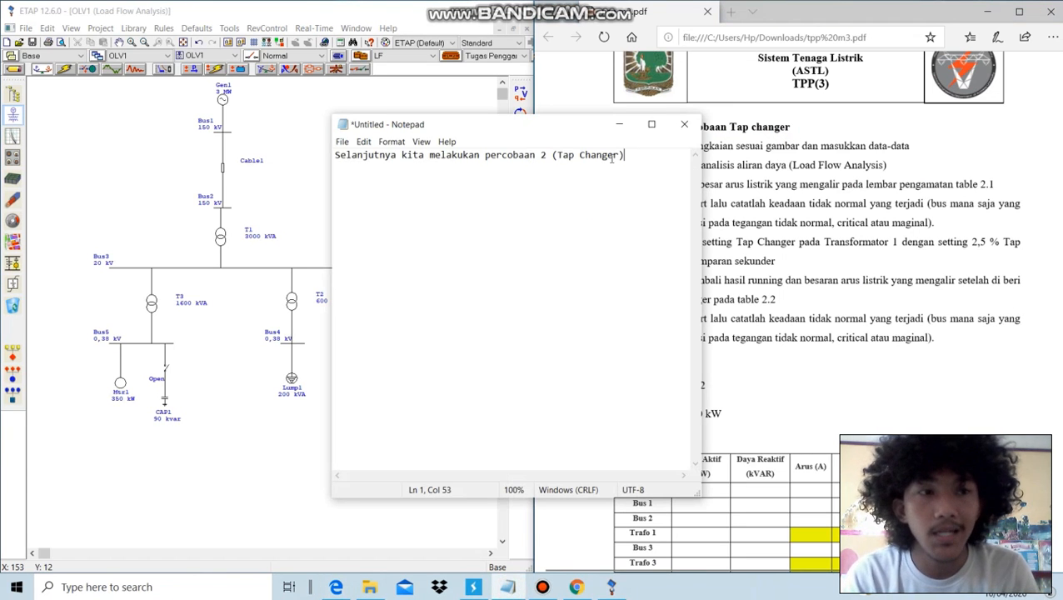
key(Return)
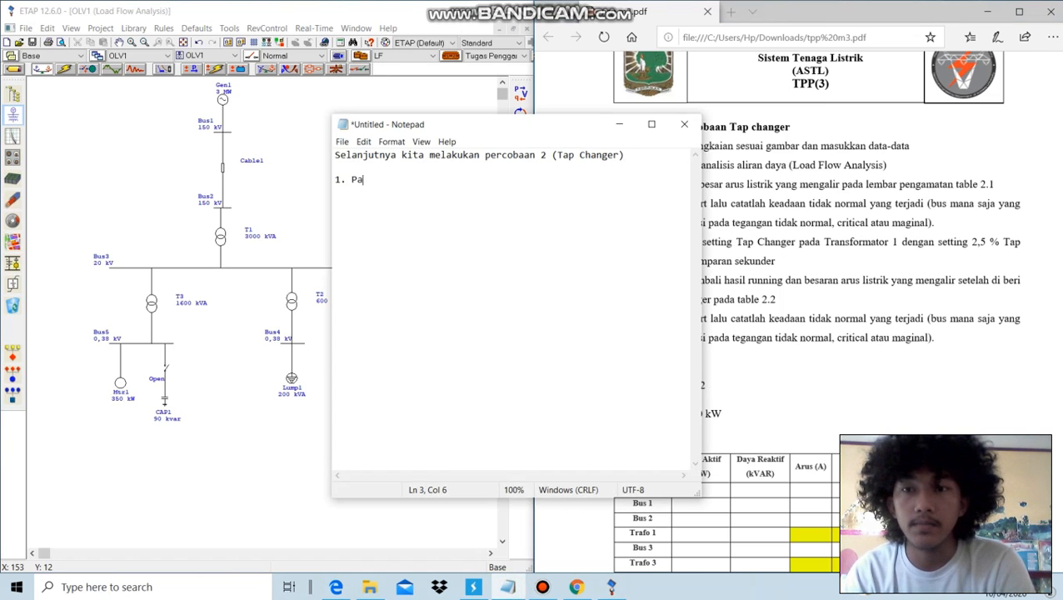
Write note 1: "Pada percobaan ini kita tidak menggunakan kapasitor bank dan motor sebesar 350 kW"
text(1. Pada perc)
text(obaan ini kita tidak menggunakan kapasitor)
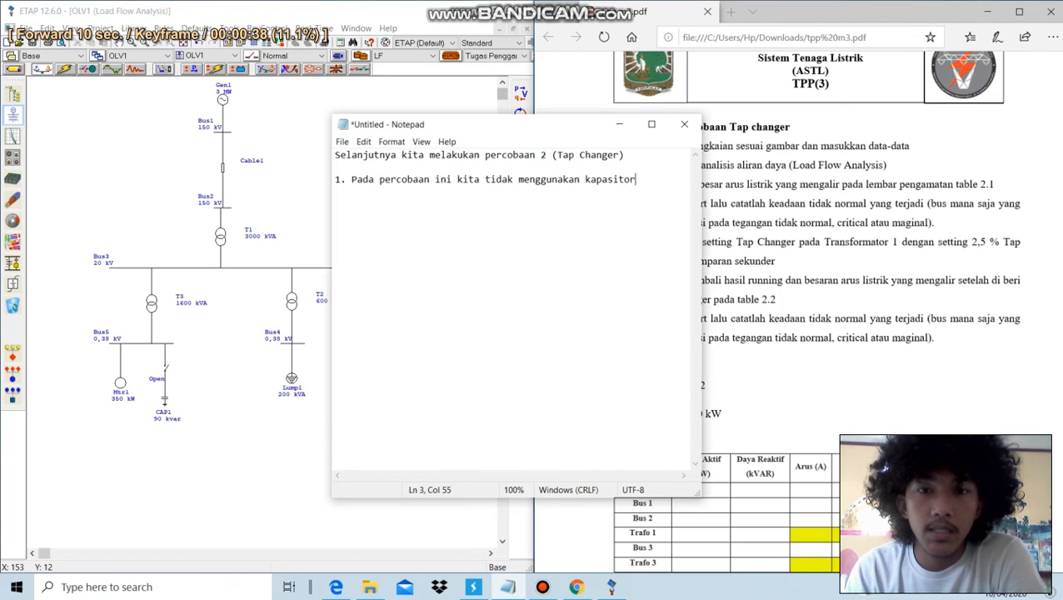
text( bank dan kon)
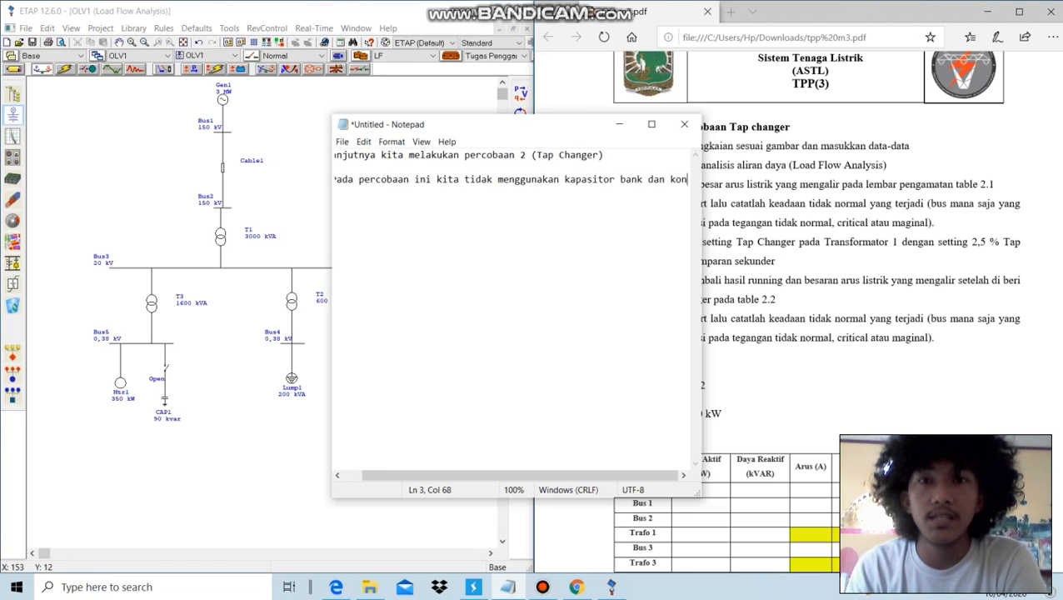
text(disi beban)
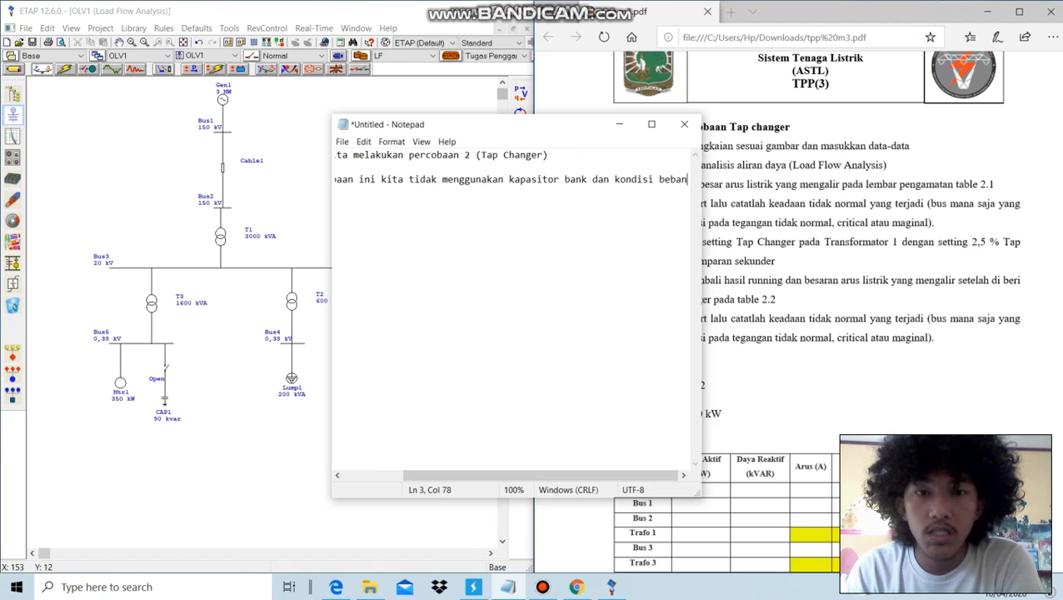
key(Return)
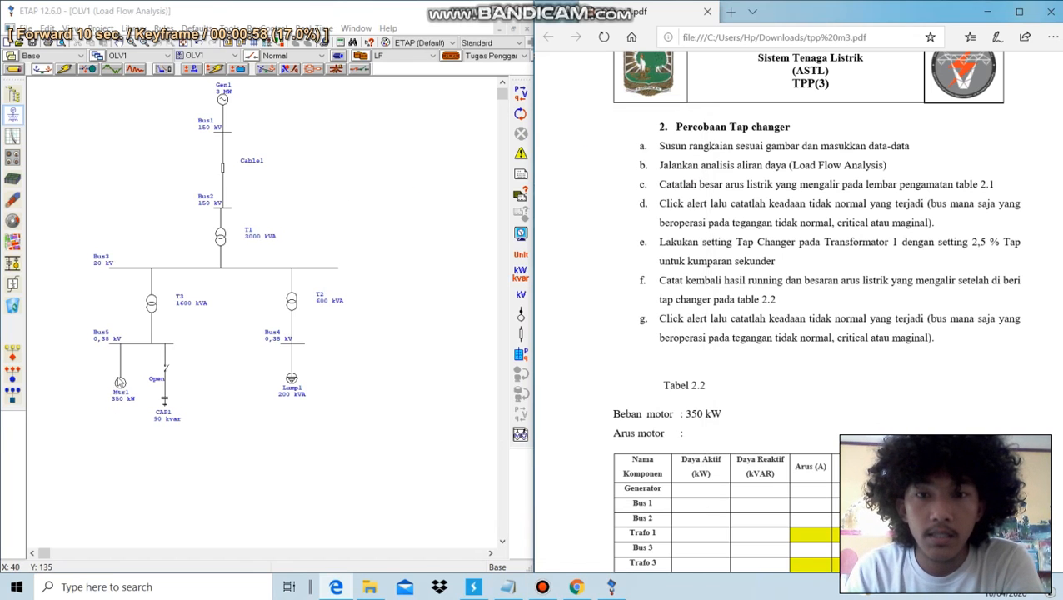
Check the nameplate ratings of motor Mtr1 in ETAP and add note 2, "Untuk Tabel 2.1 dilakukan load flow..."
click(147, 105)
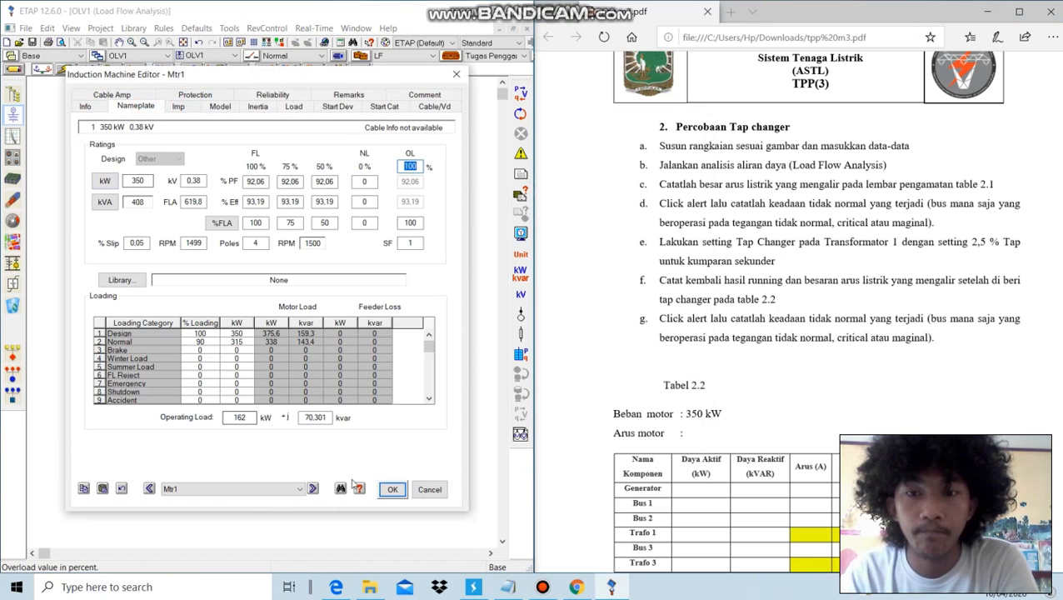
click(393, 490)
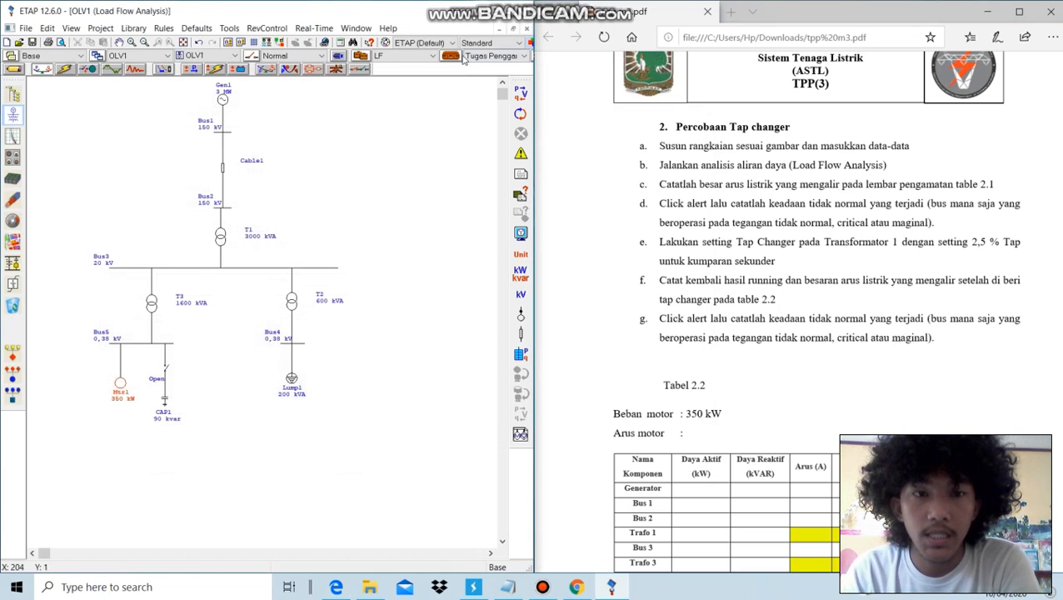
click(508, 586)
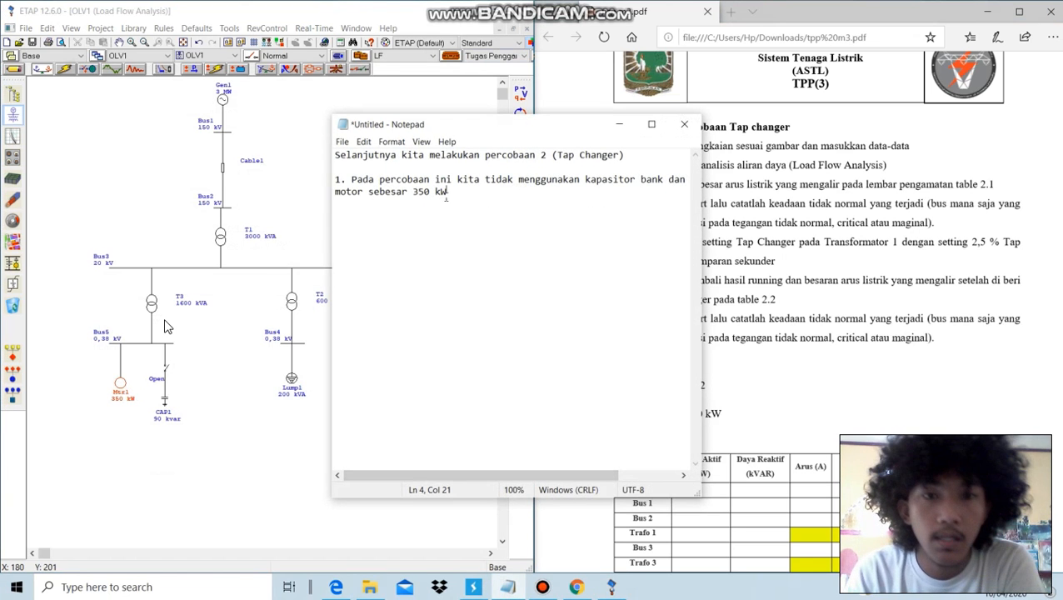
text(. Untuk Tabel 2.1)
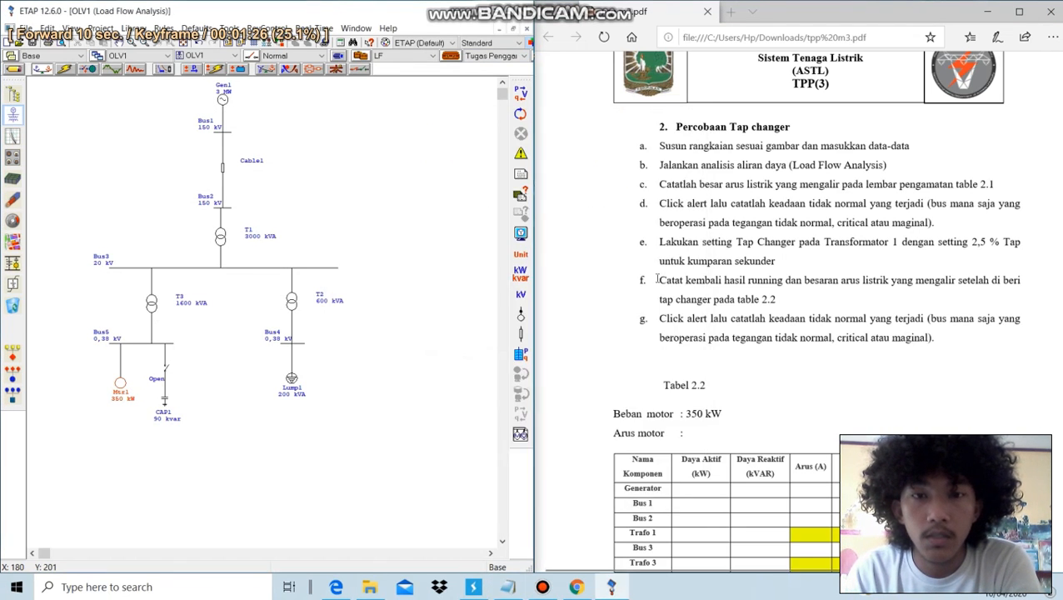
Run the load flow for Tabel 2.1, saving the project at the AutoSave prompt, and display the power flows in Amp
scroll(736, 343, down, 5)
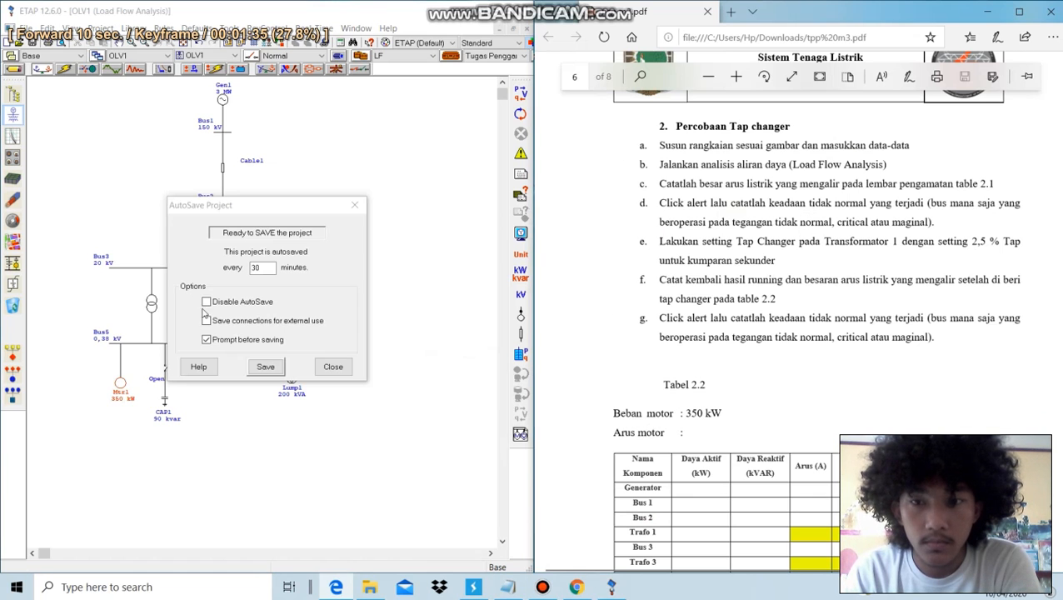
click(264, 368)
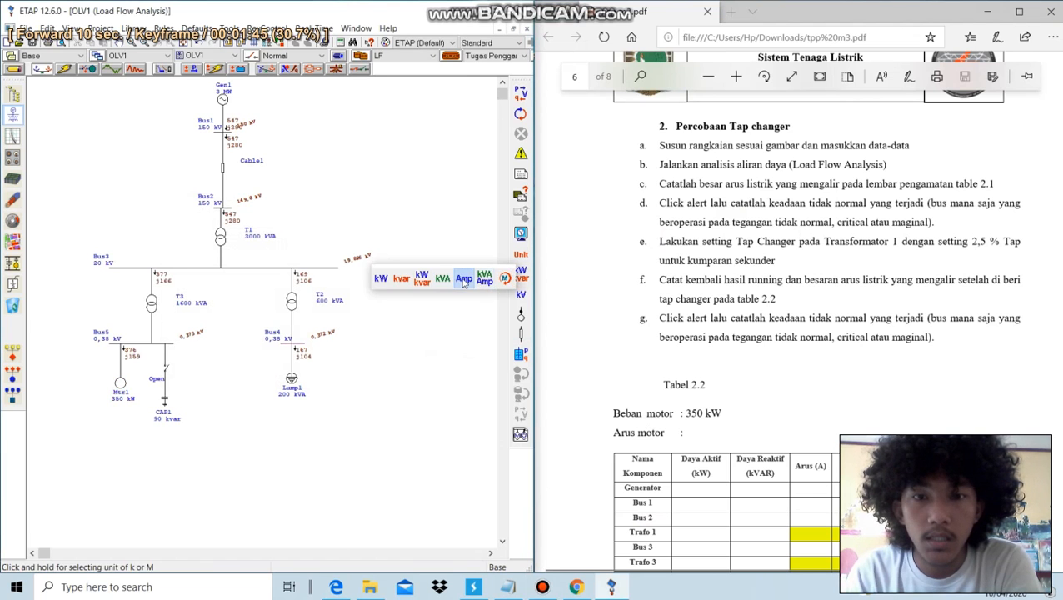
click(465, 281)
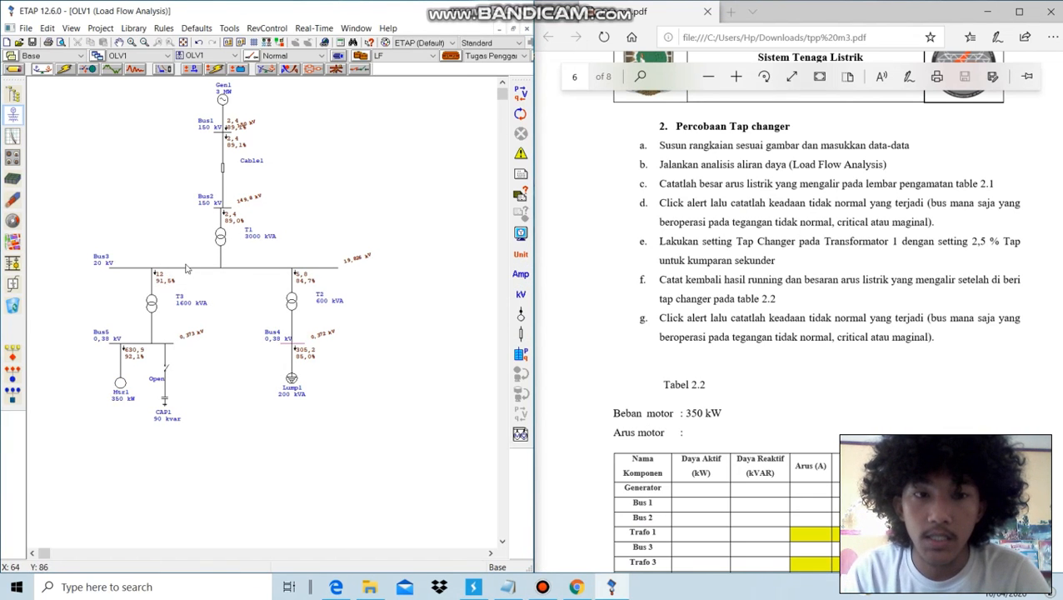
Add note 3 to the Notepad notes: "kemudian catat data yang yang didapat ke tabel 2.1"
click(507, 587)
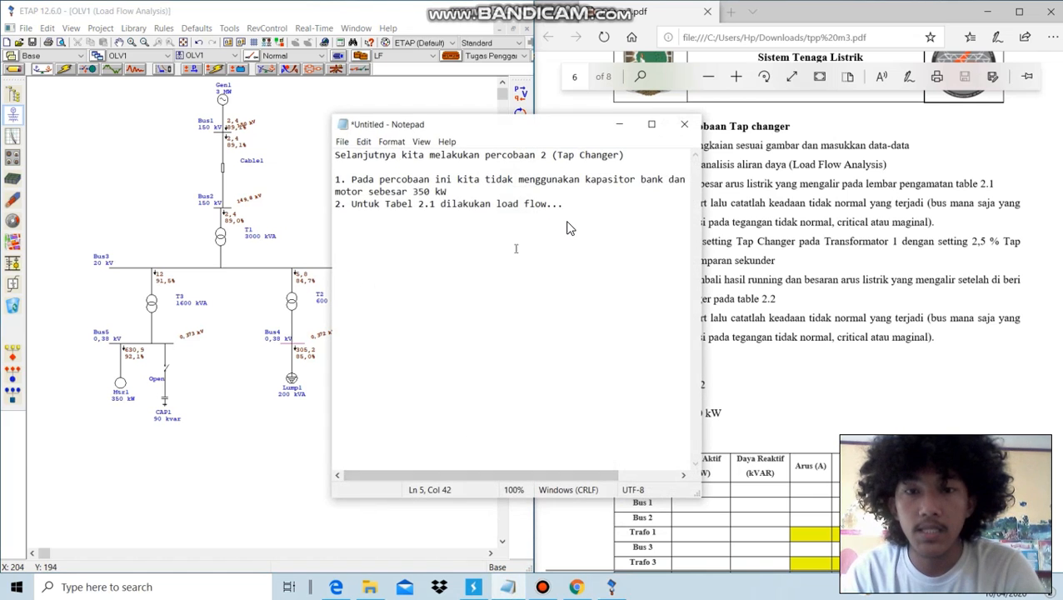
key(Return)
text(3.)
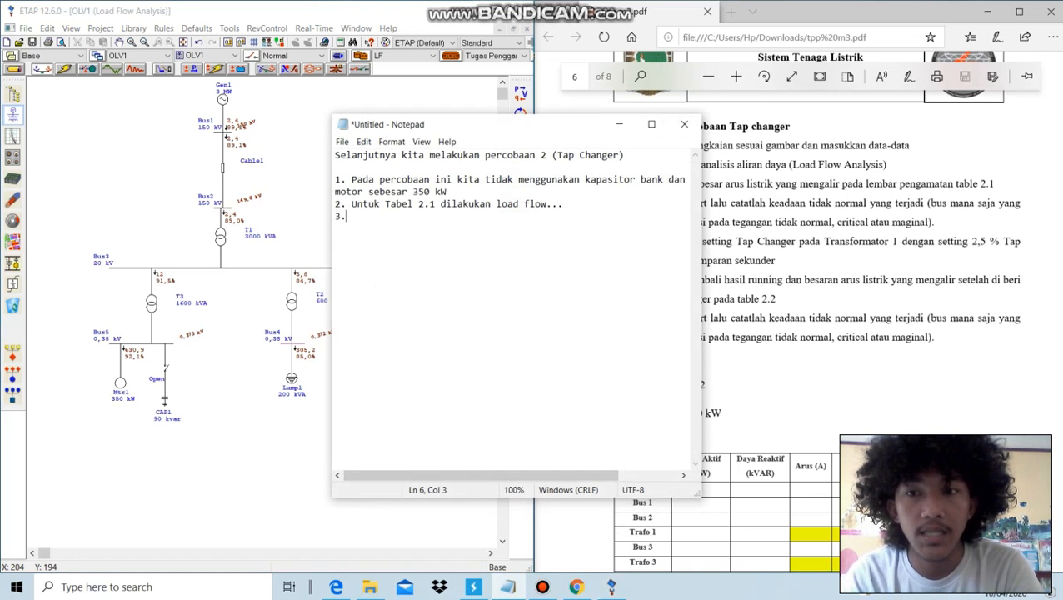
text( kemudian)
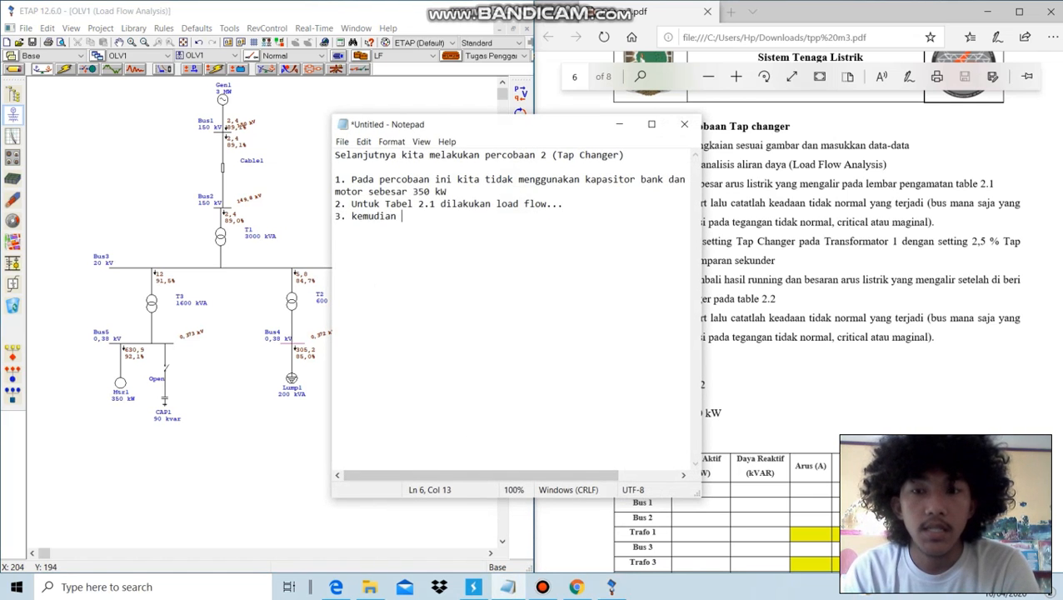
text( catat)
text(data yang yang didapat ke tabel 2.1)
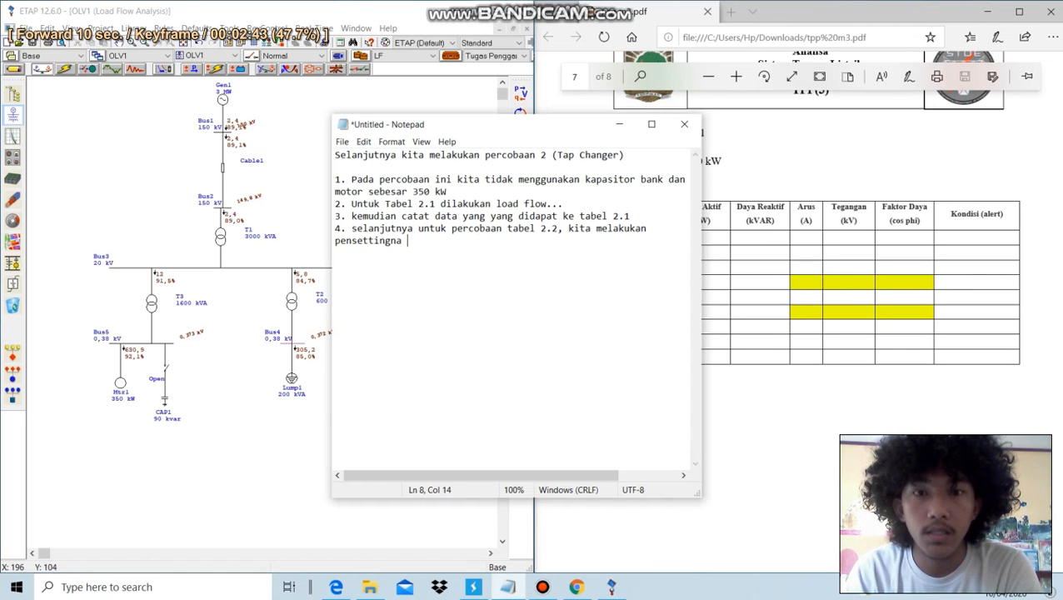
Add note 4: "selanjutnya untuk percobaan tabel 2.2, kita melakukan pensettingna pada trafo 1 dengan melakukan sebagai berikut"
text(ra)
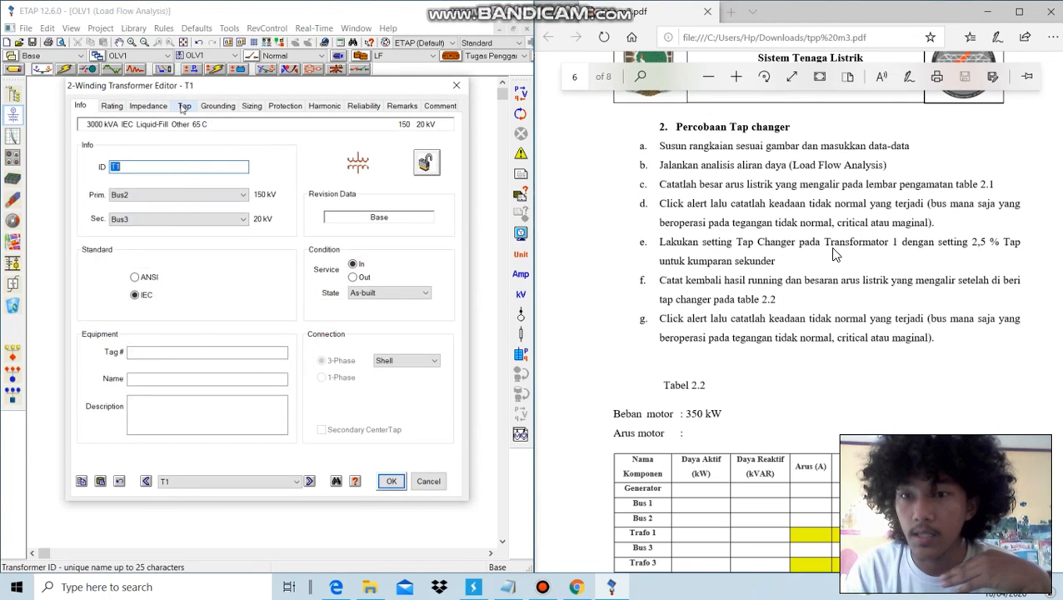
click(184, 106)
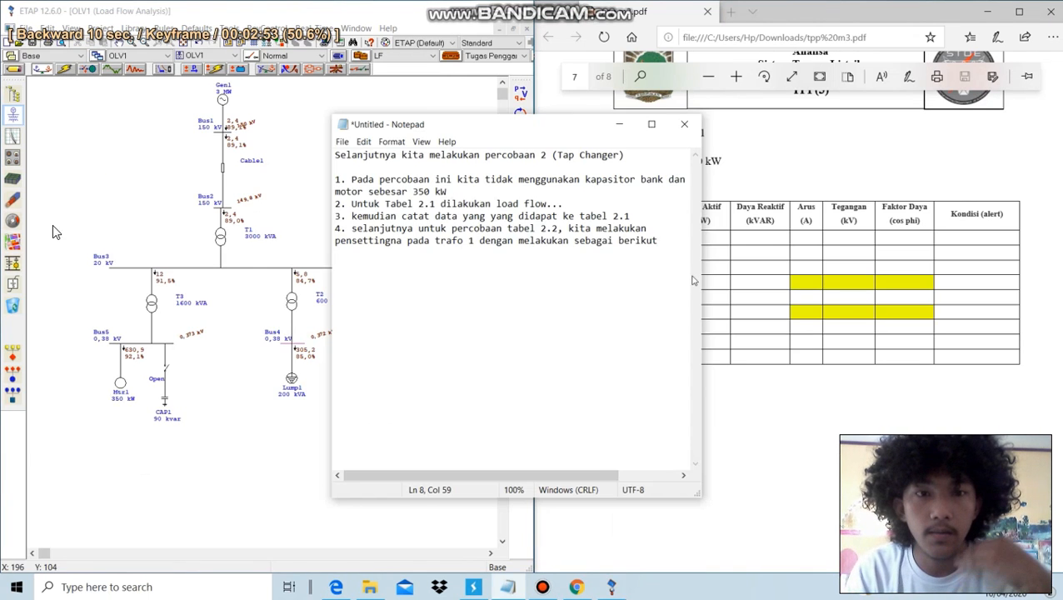
click(619, 124)
Review instruction e in the module PDF, on the Tap Changer setting for the secondary winding of Transformator 1
scroll(867, 379, up, 5)
scroll(865, 380, up, 5)
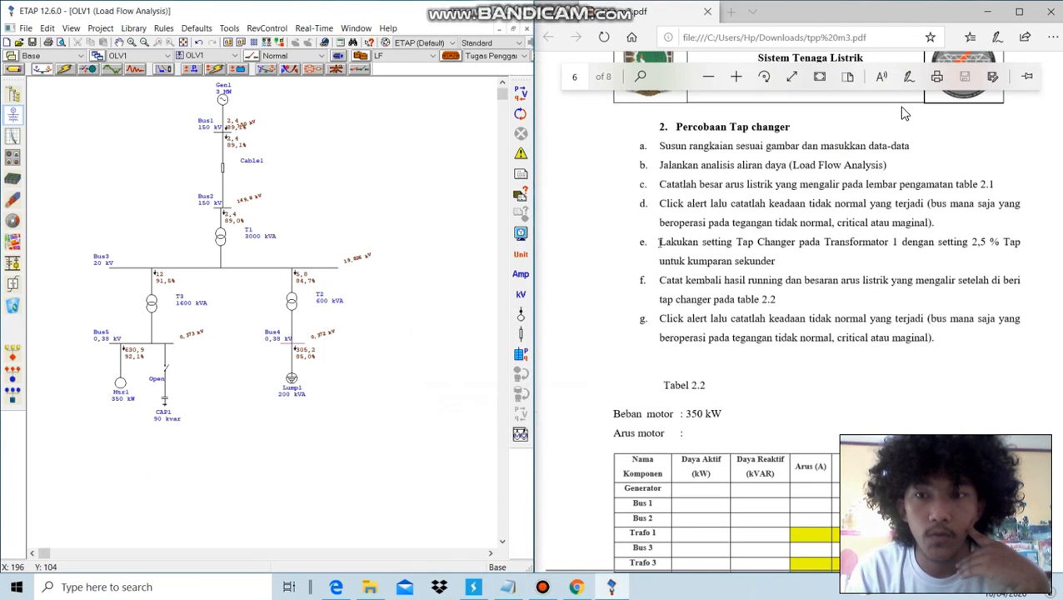
triple_click(942, 243)
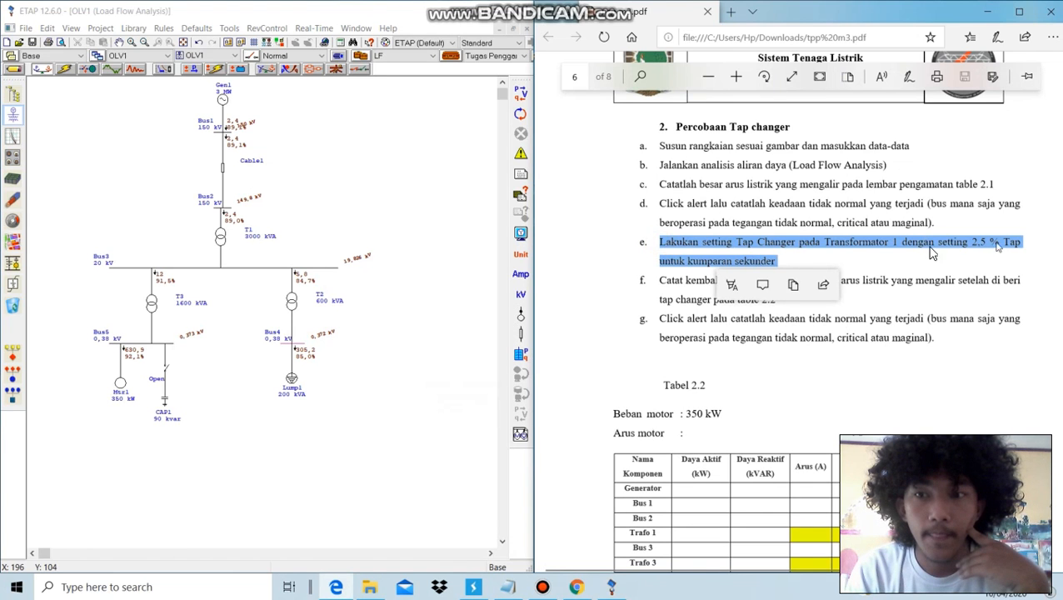
click(622, 269)
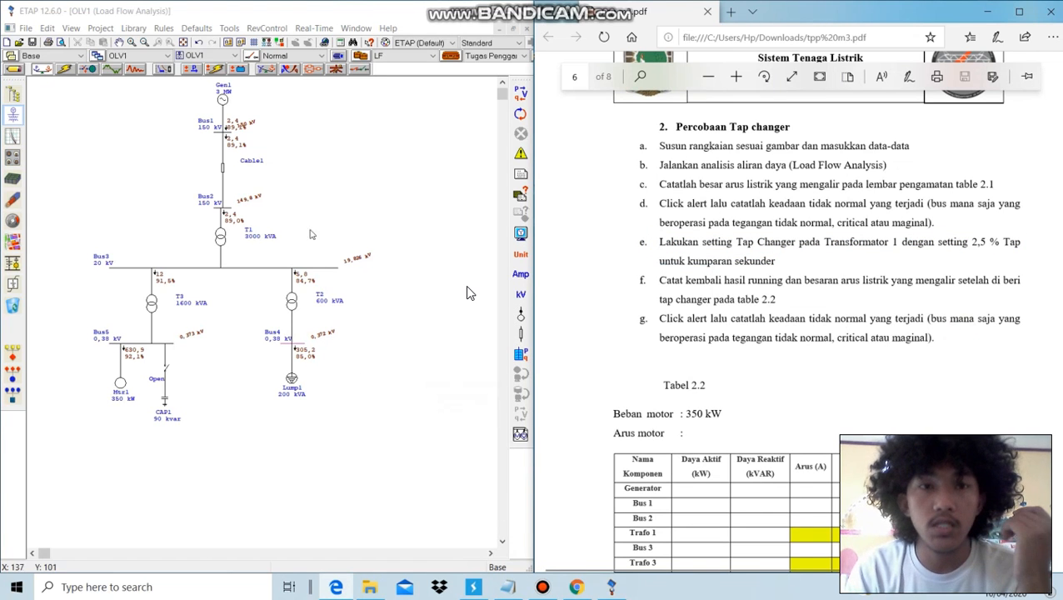
Set the secondary fixed tap of transformer T1 to 2.5 % in ETAP
double_click(240, 232)
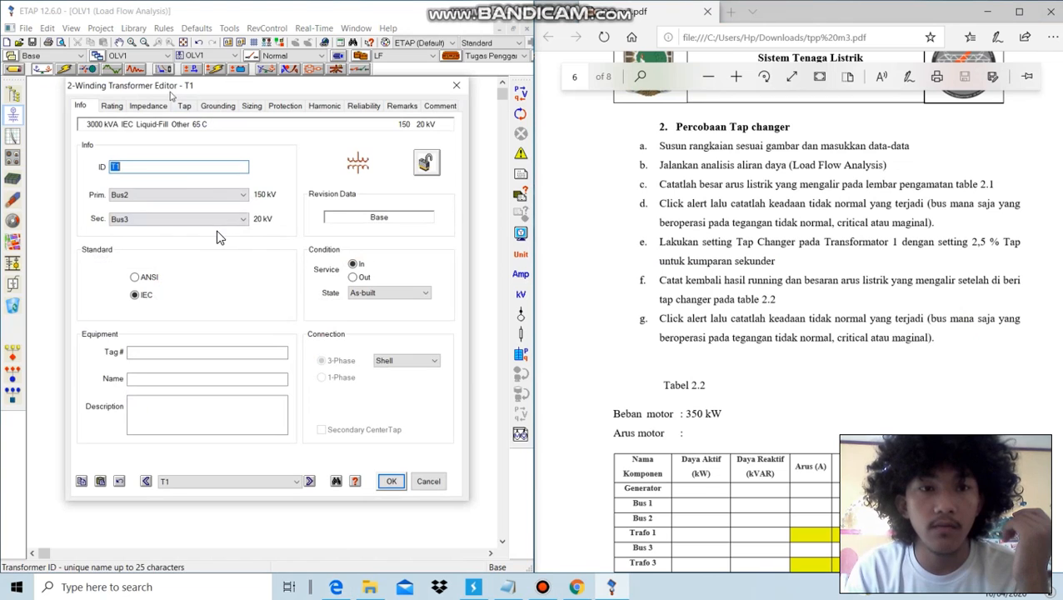
click(185, 108)
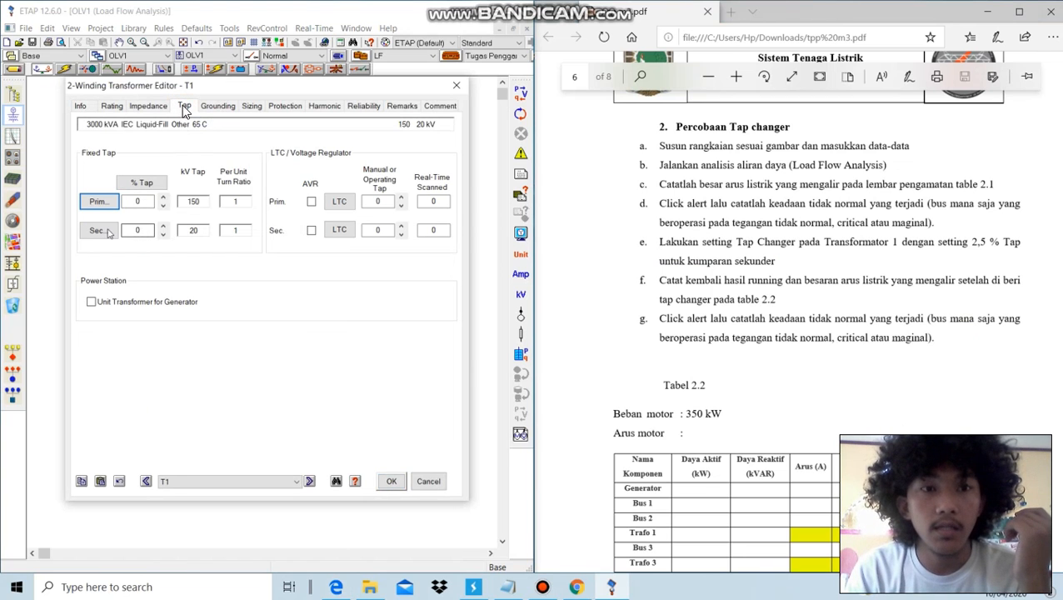
double_click(126, 232)
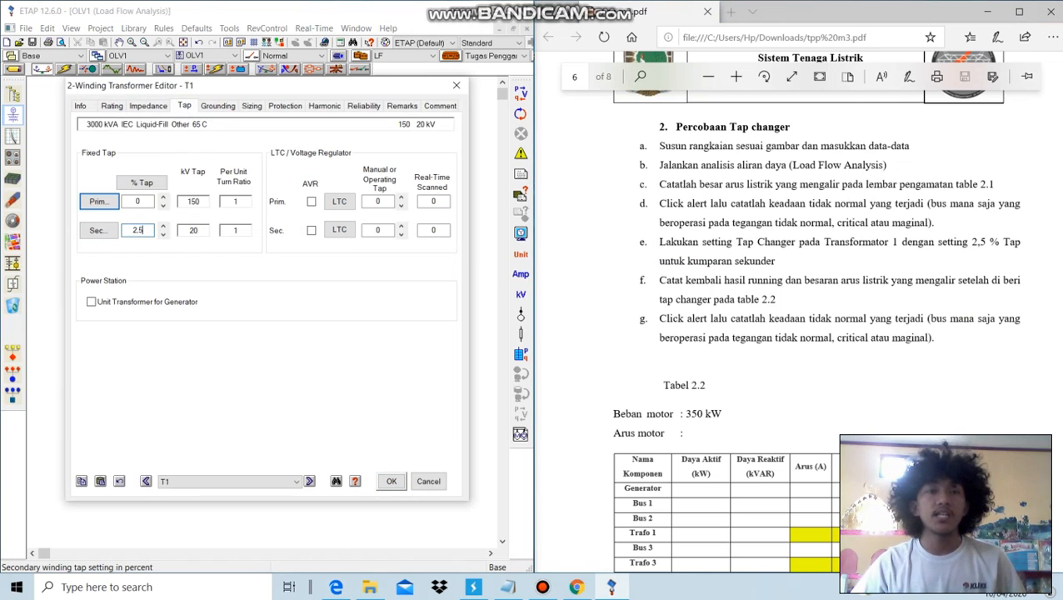
text(2.5)
click(391, 481)
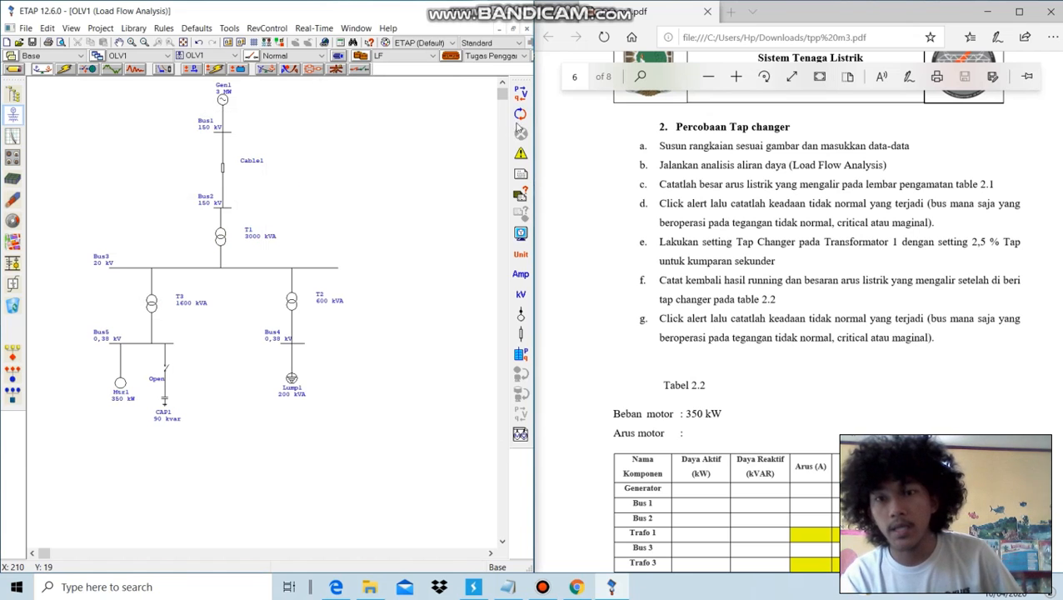
Add note 5, "lakukan load flow....", and run the load flow with the new tap setting
click(509, 587)
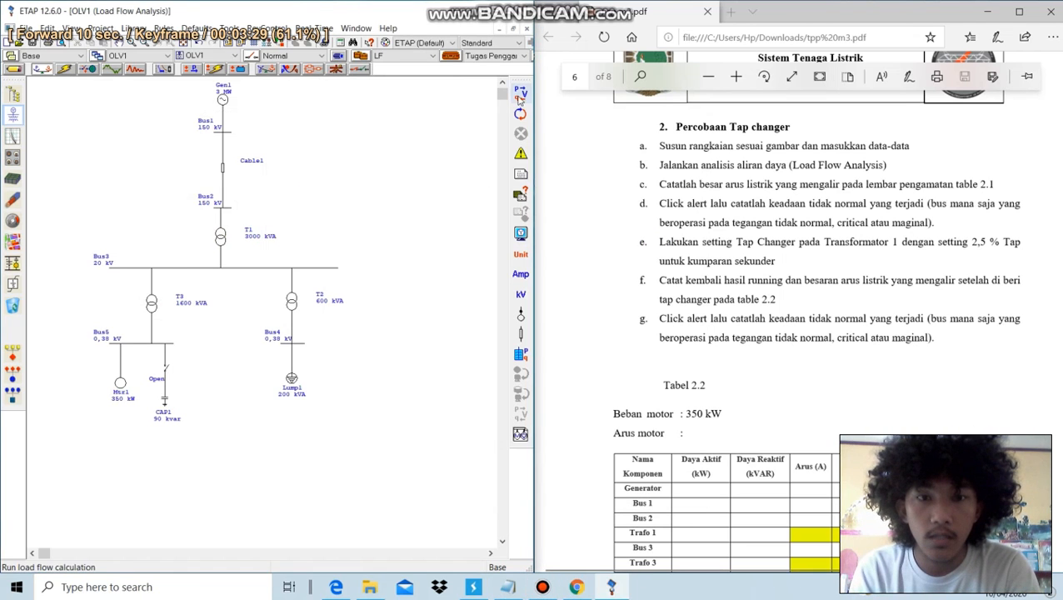
click(519, 98)
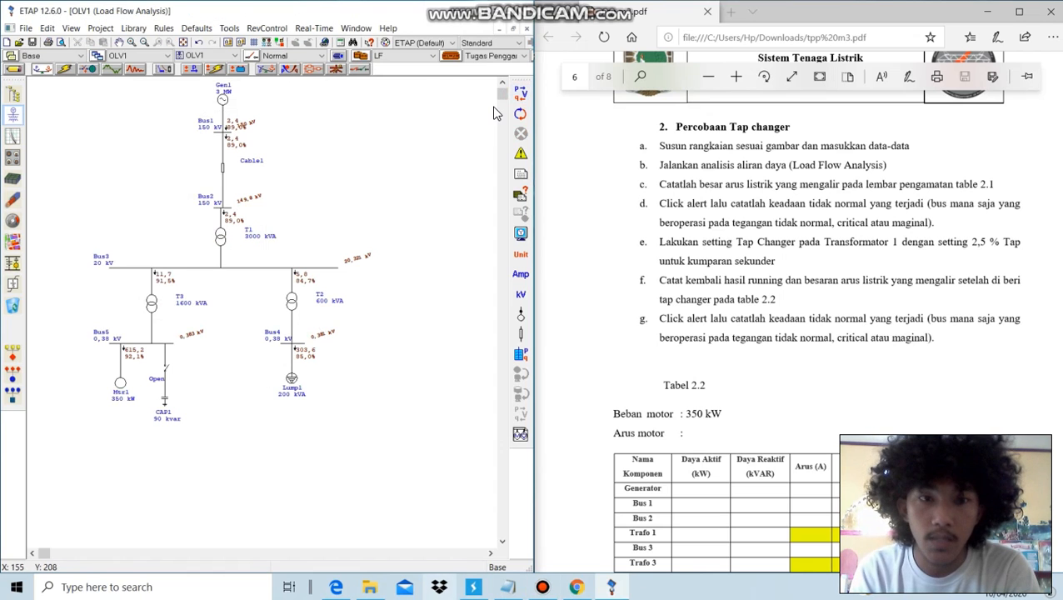
Add note 6, "dari data yang didapat, masukan ke dalam tabel 2.2", and start a new line below it
click(515, 589)
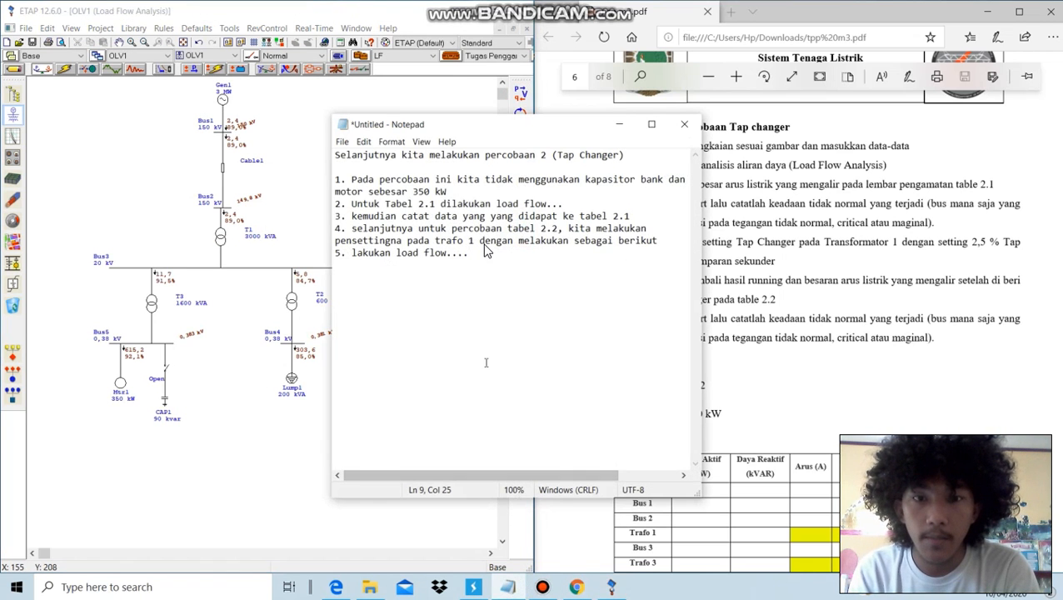
text(6.)
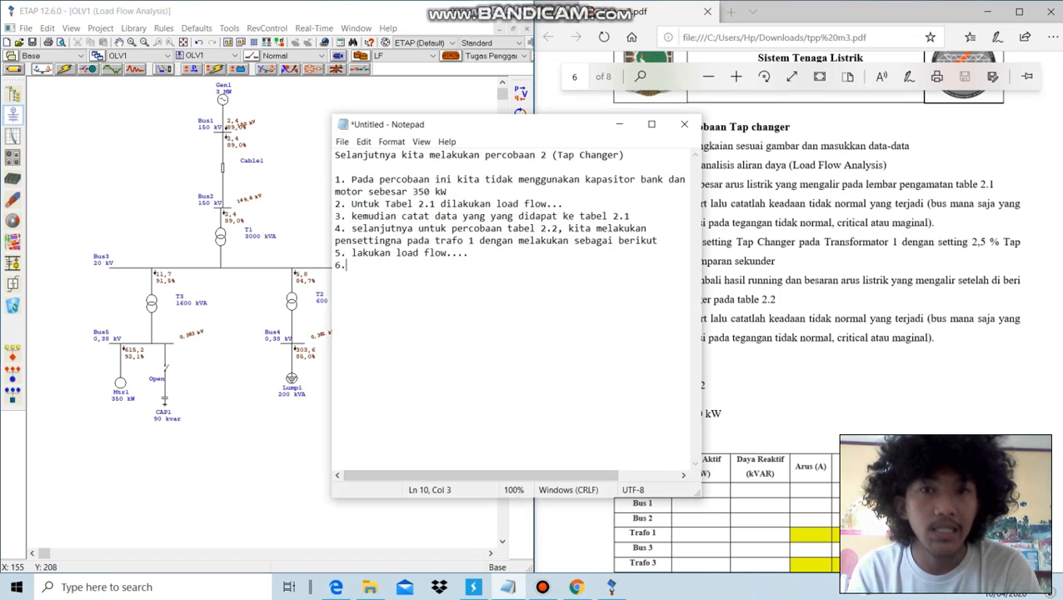
text( dari da)
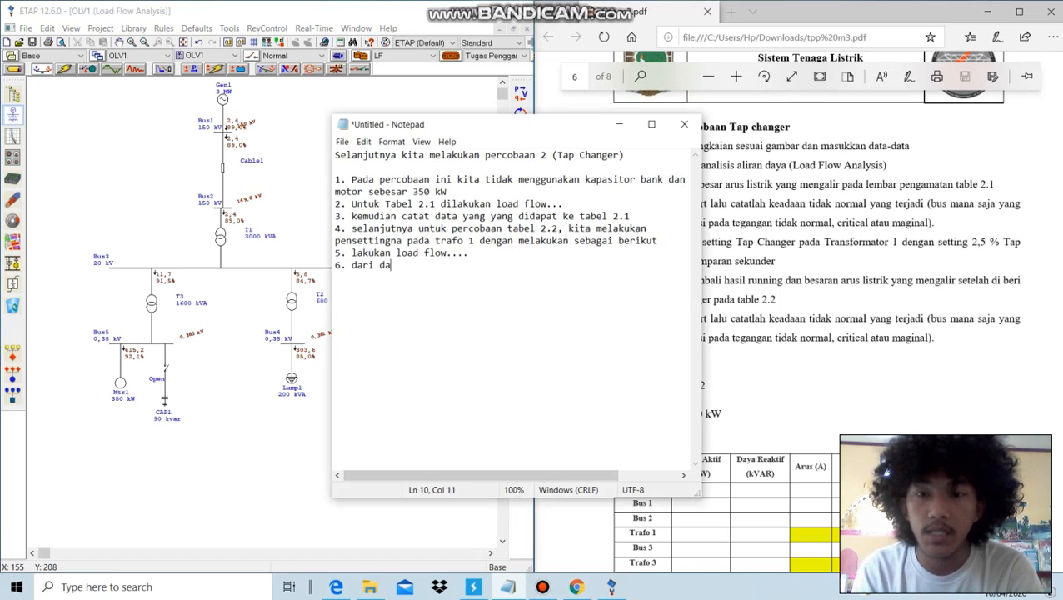
text(ta yang di)
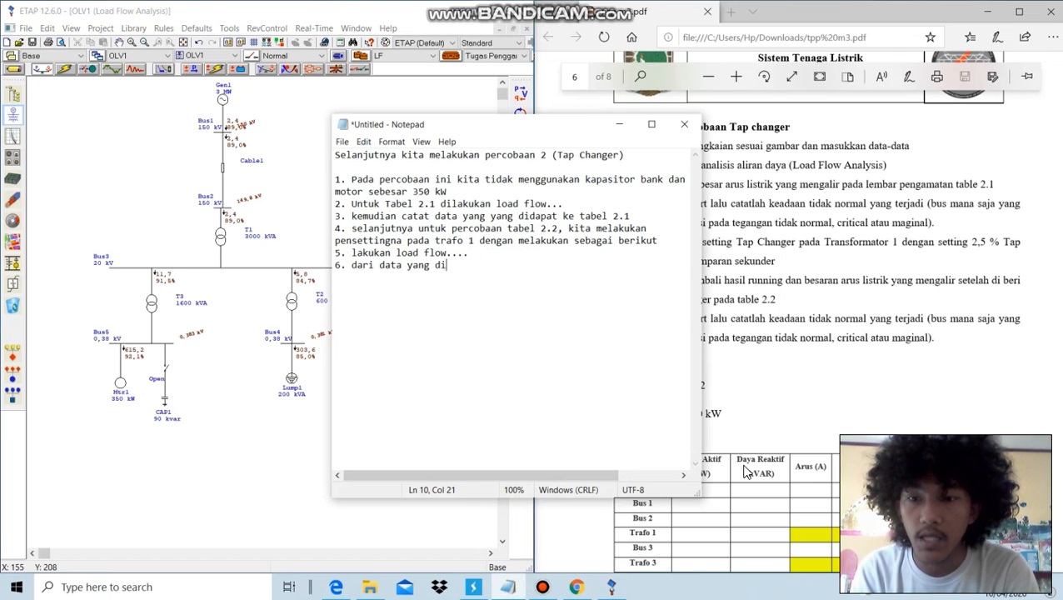
text(dapat)
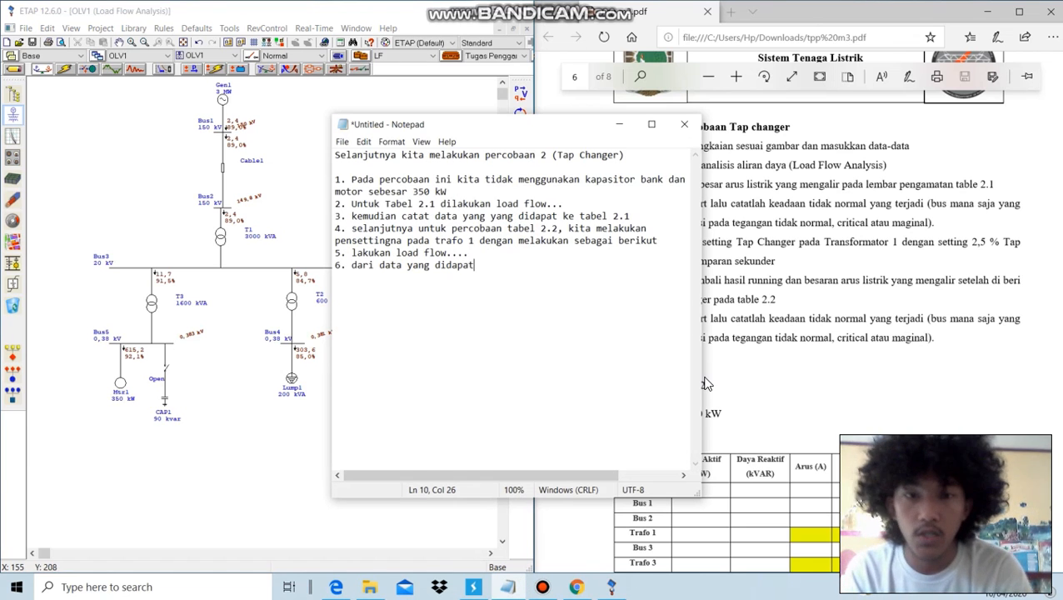
text(, masukan )
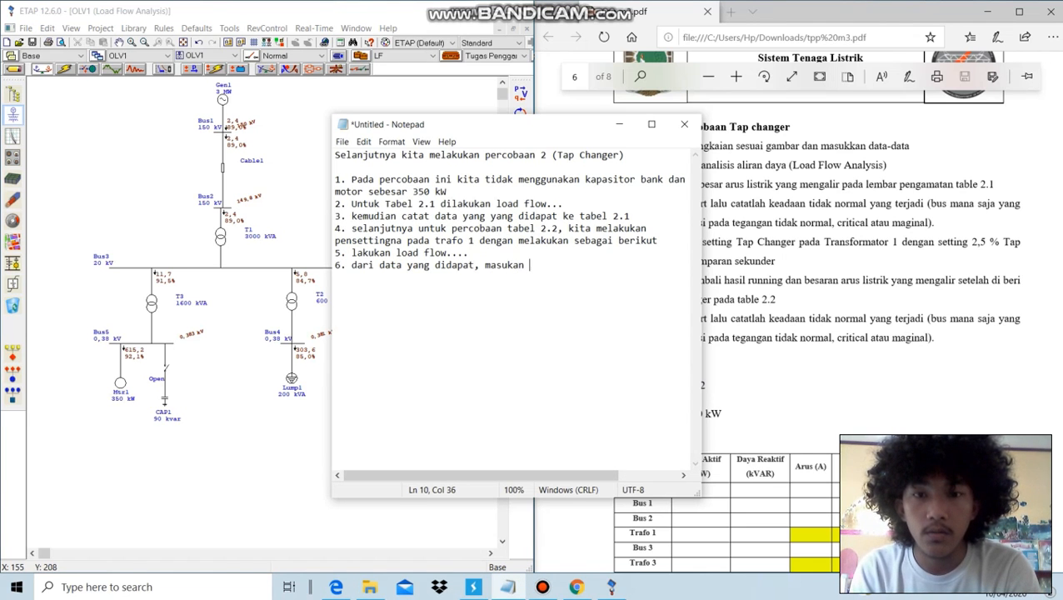
text(ke dalam)
text(tabel 2.2)
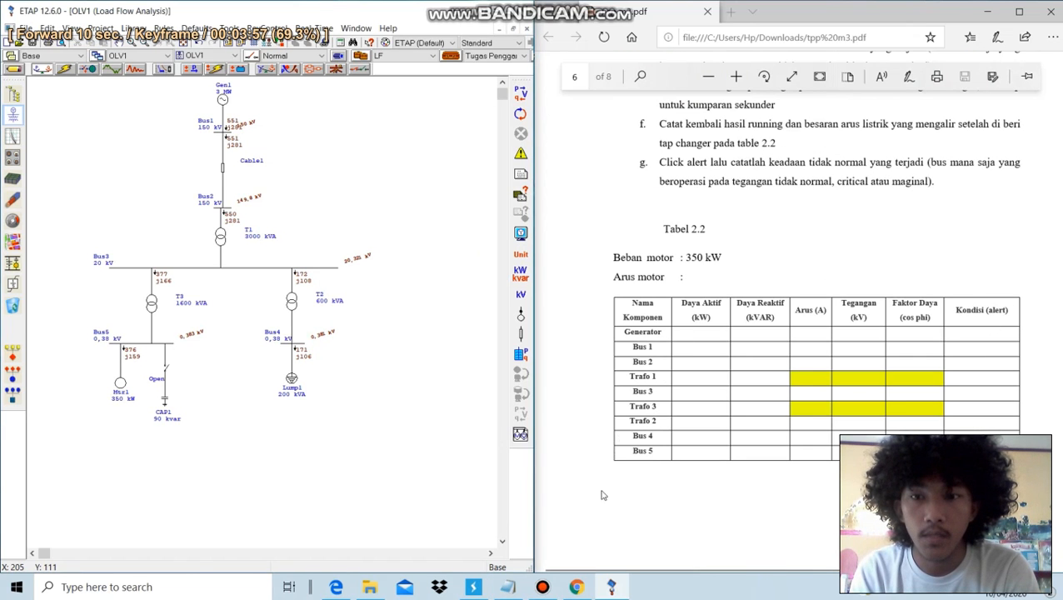
click(509, 588)
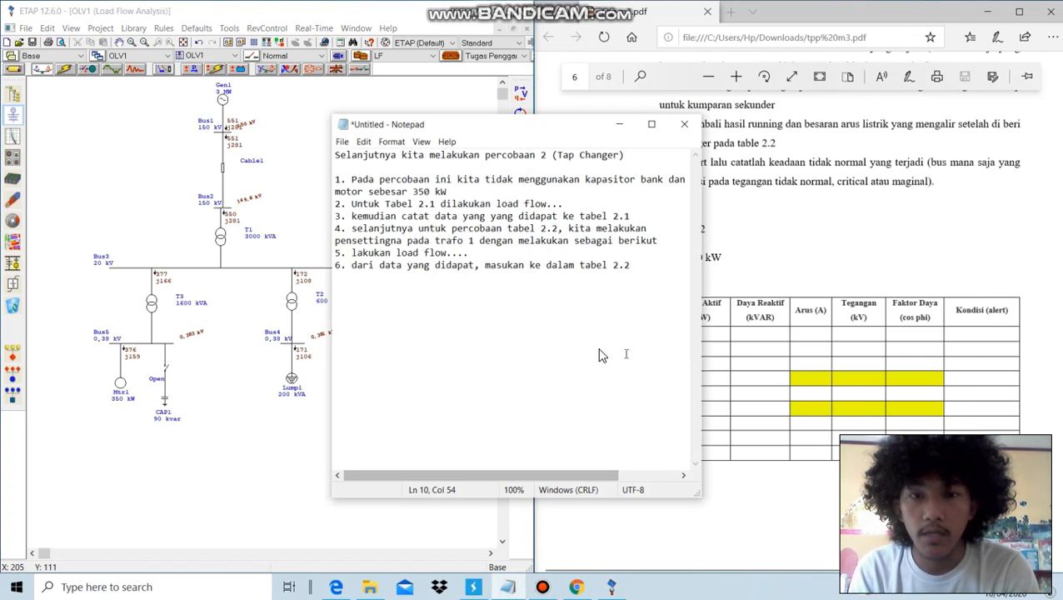
key(Return)
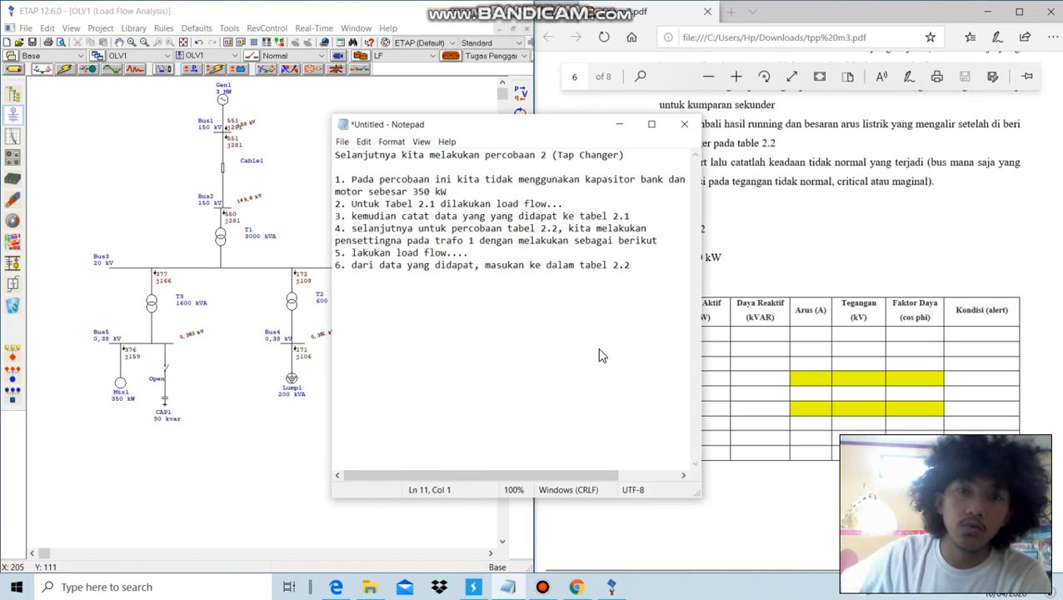
Write note 7 in the notes: "Untuk mendapatkan data alert nya, dapat melakukan seperti cara berikut"
text(7. Un)
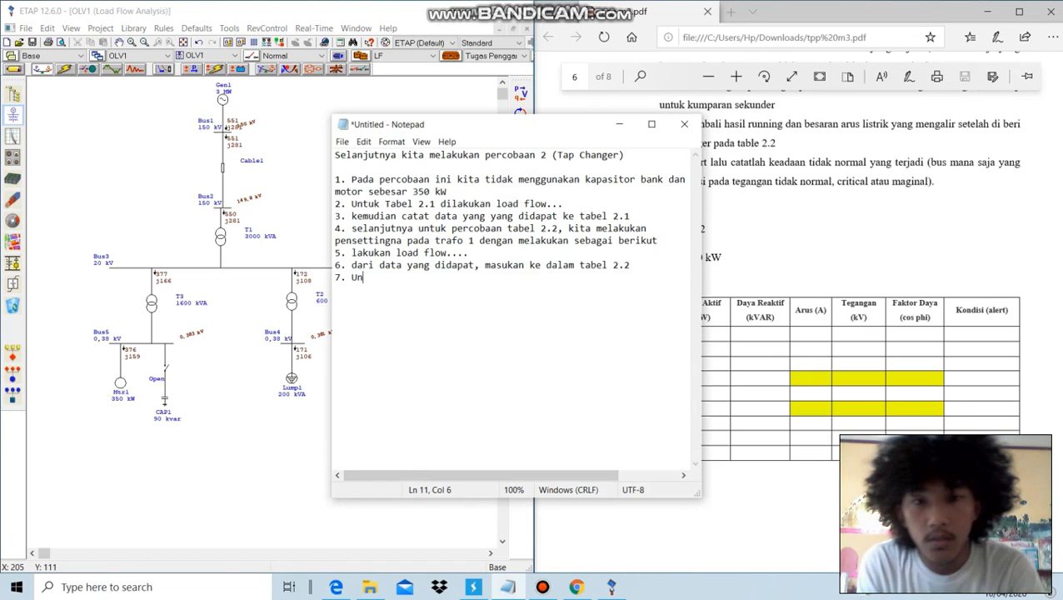
text(tuk mendap)
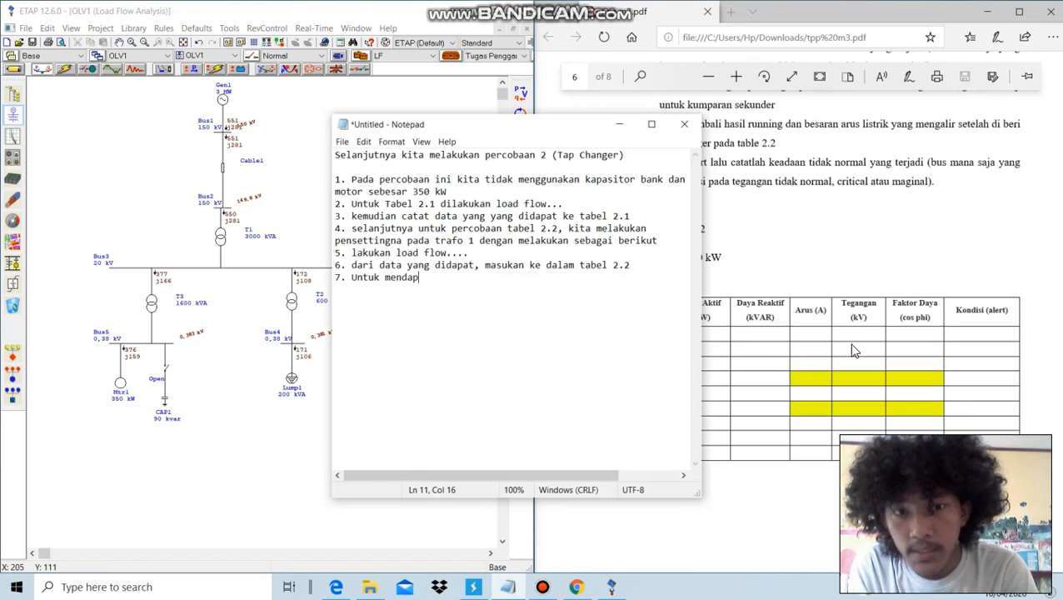
text(atkan )
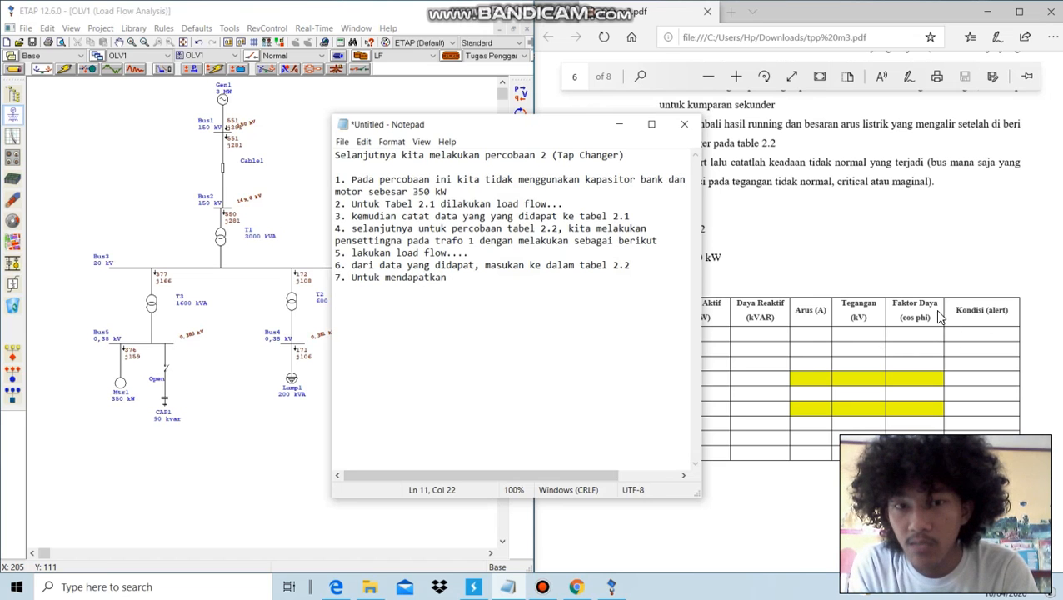
text(data ale)
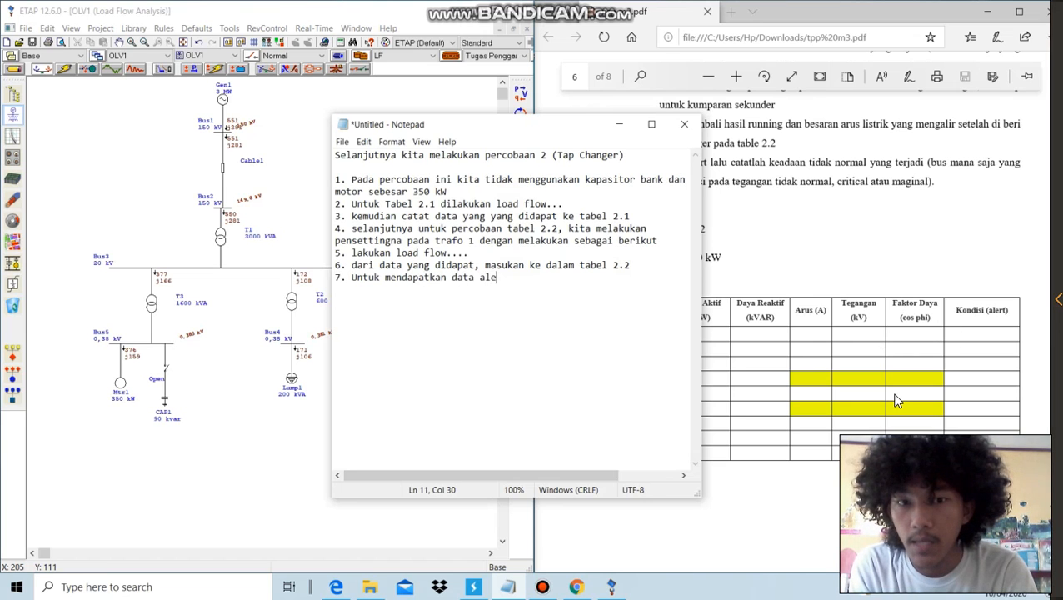
text(rt nya)
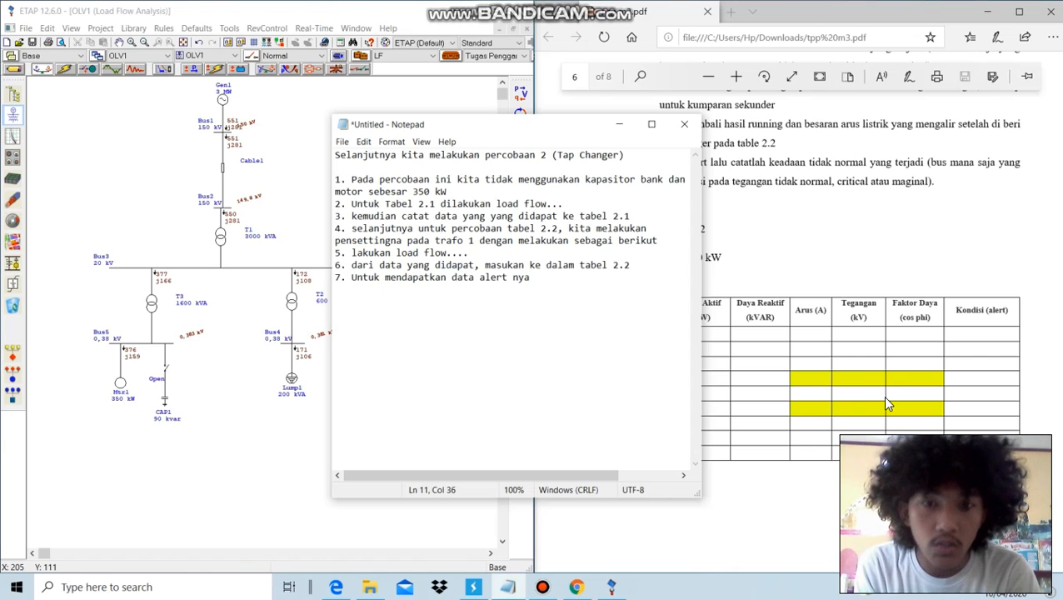
text(, dapat m)
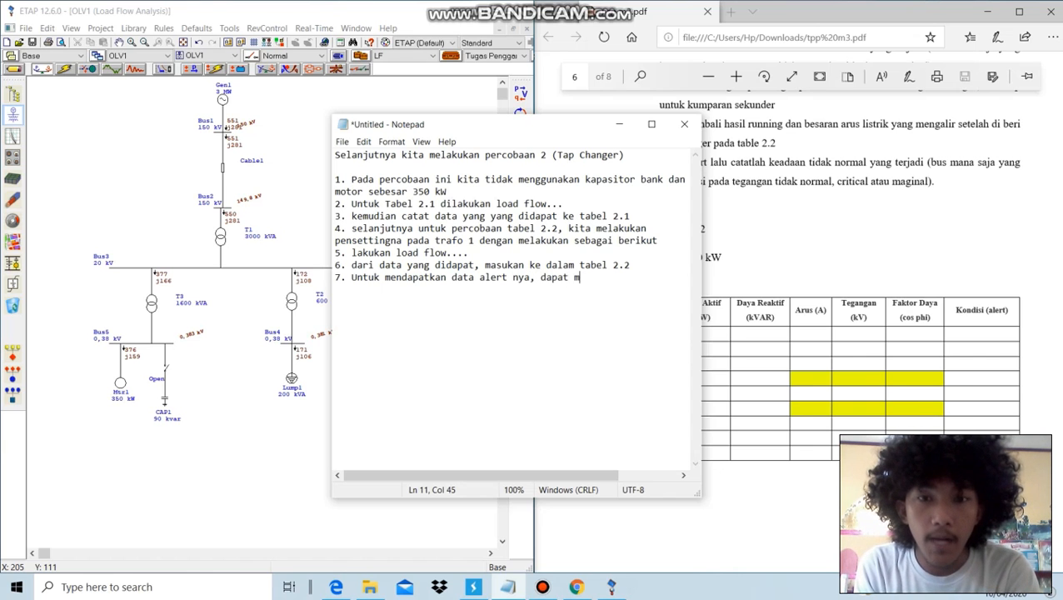
text(elakukan )
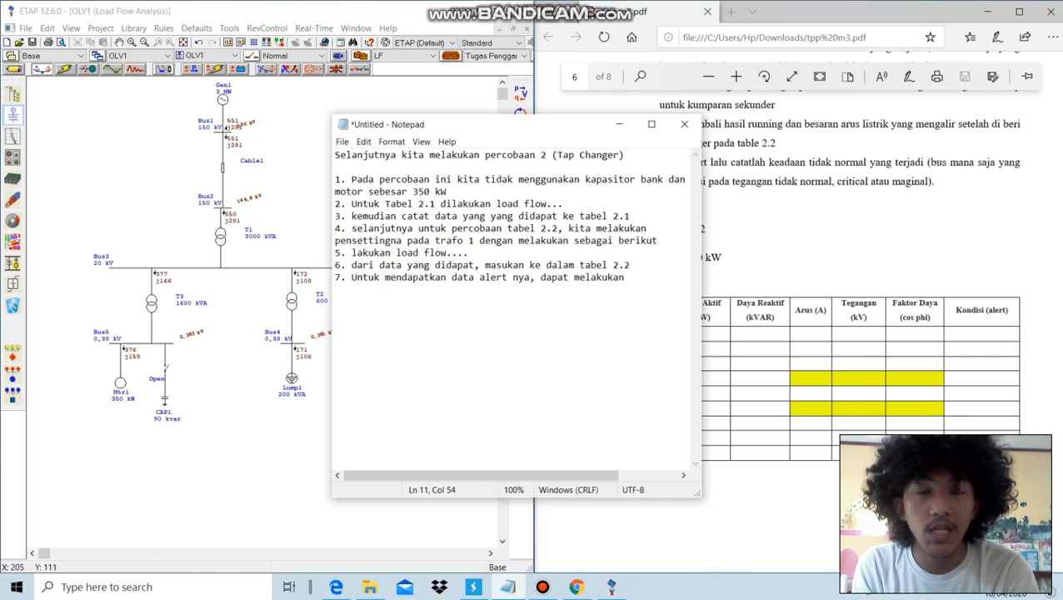
text(s)
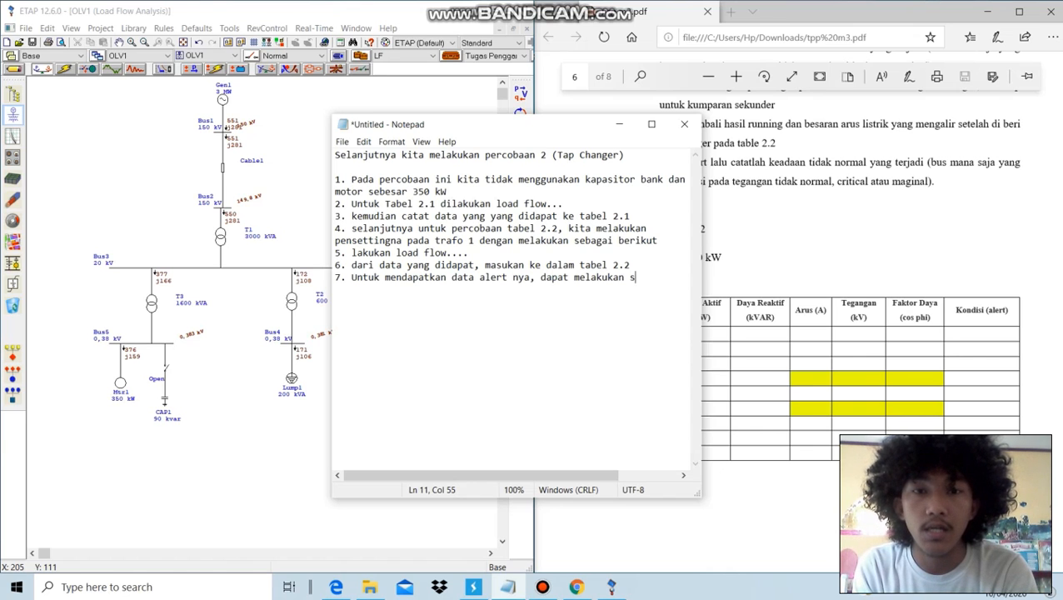
text(eperti )
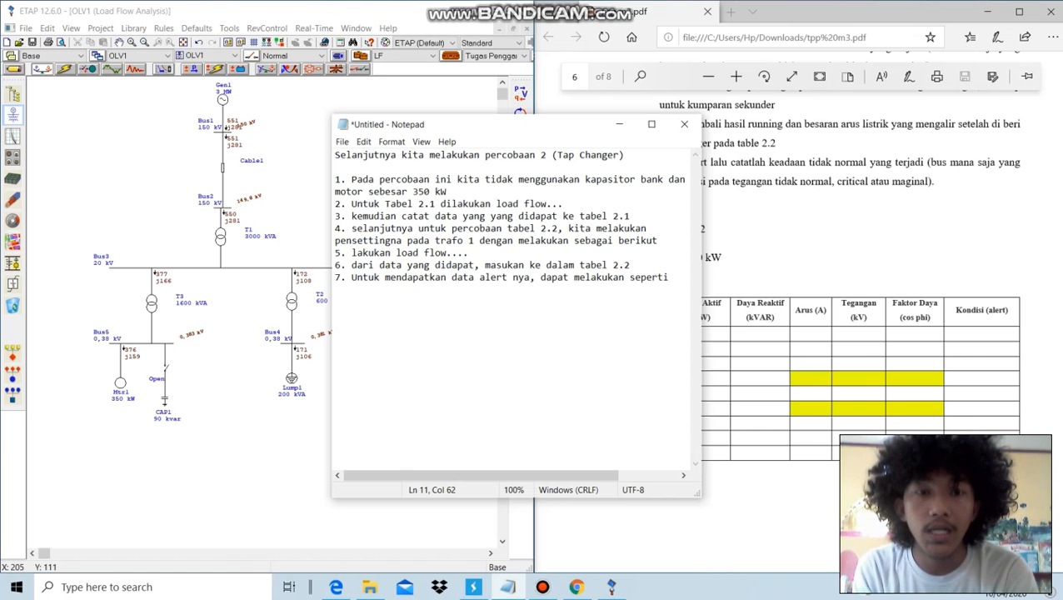
text(cara berikut)
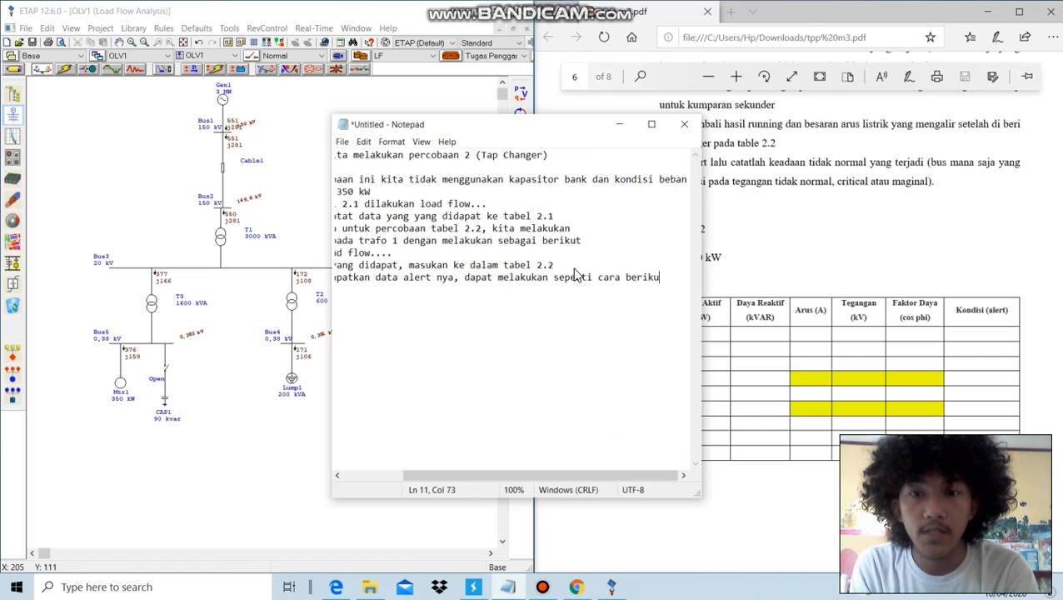
Switch to ETAP, check the load flow Alert View for critical and marginal conditions, and return to the one-line diagram
click(620, 124)
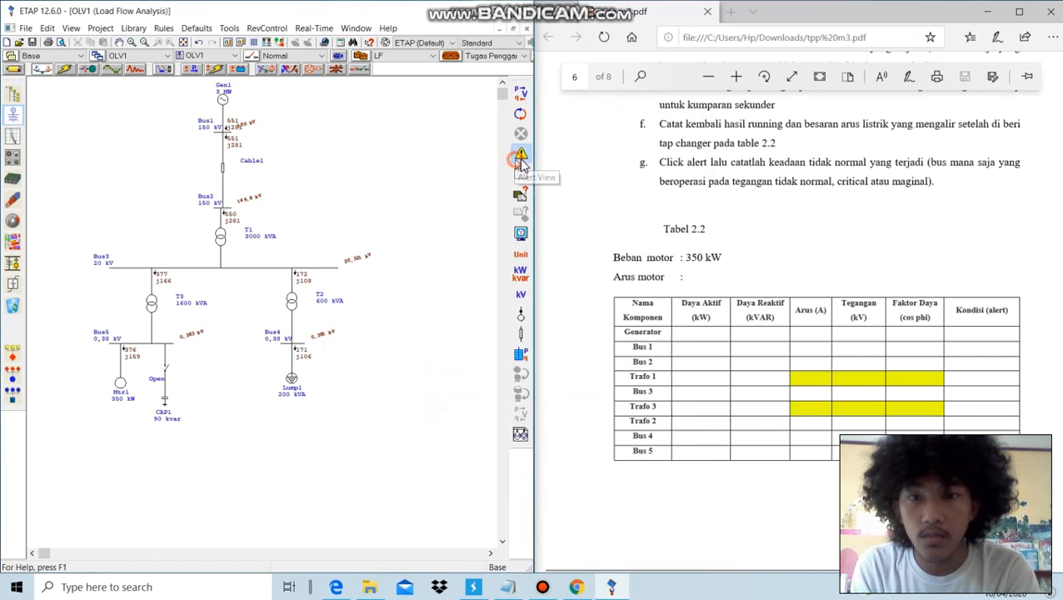
click(521, 159)
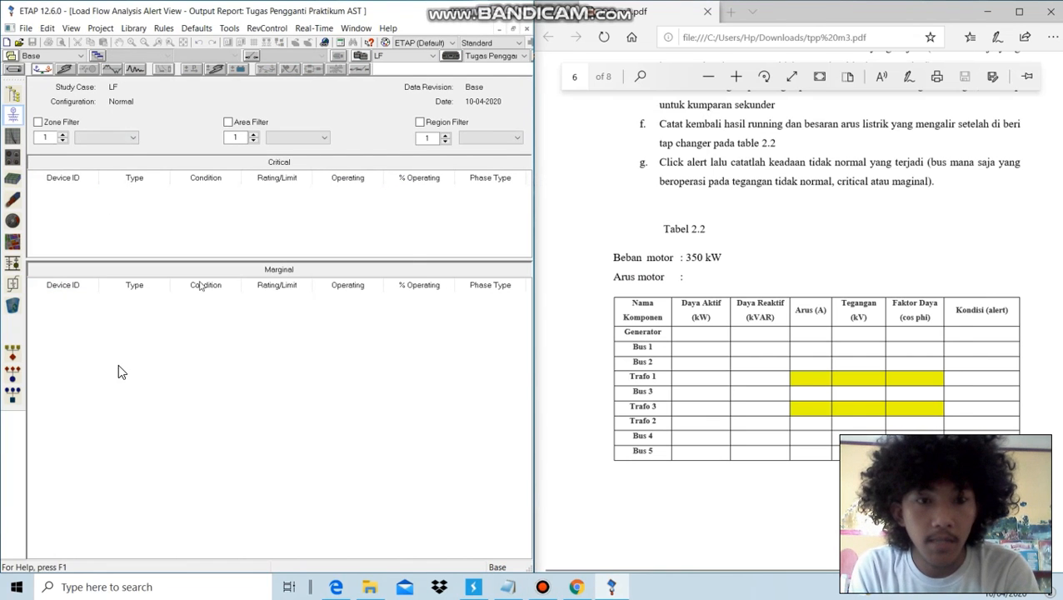
click(527, 29)
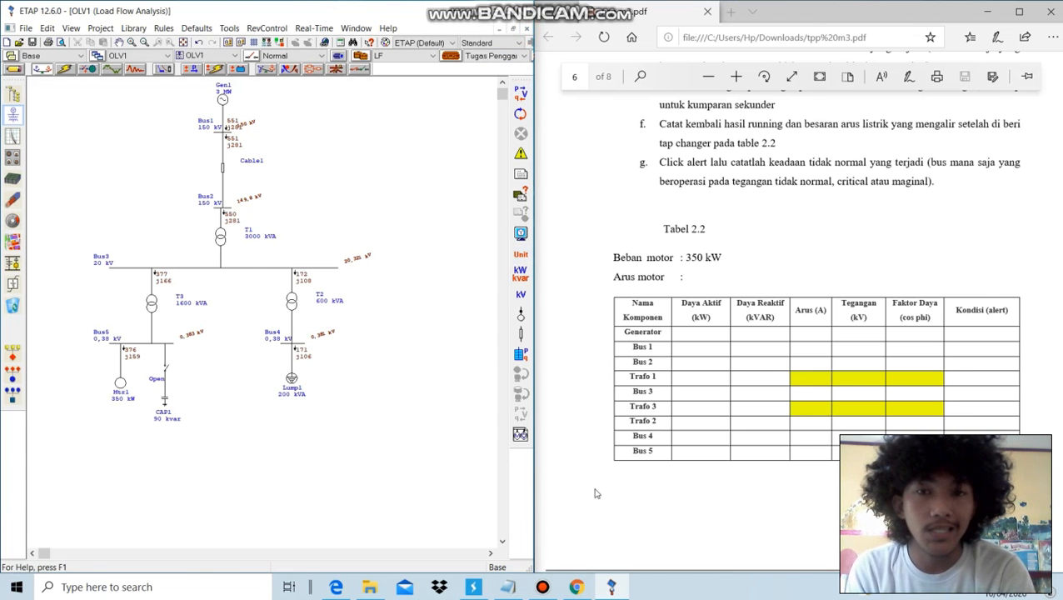
Switch to Notepad and add note 8: "jika tabel alert yang dihasilkan kosong, maka dapat dipastikan bahwa rangkaian dalam keadaan NORMA."
click(509, 584)
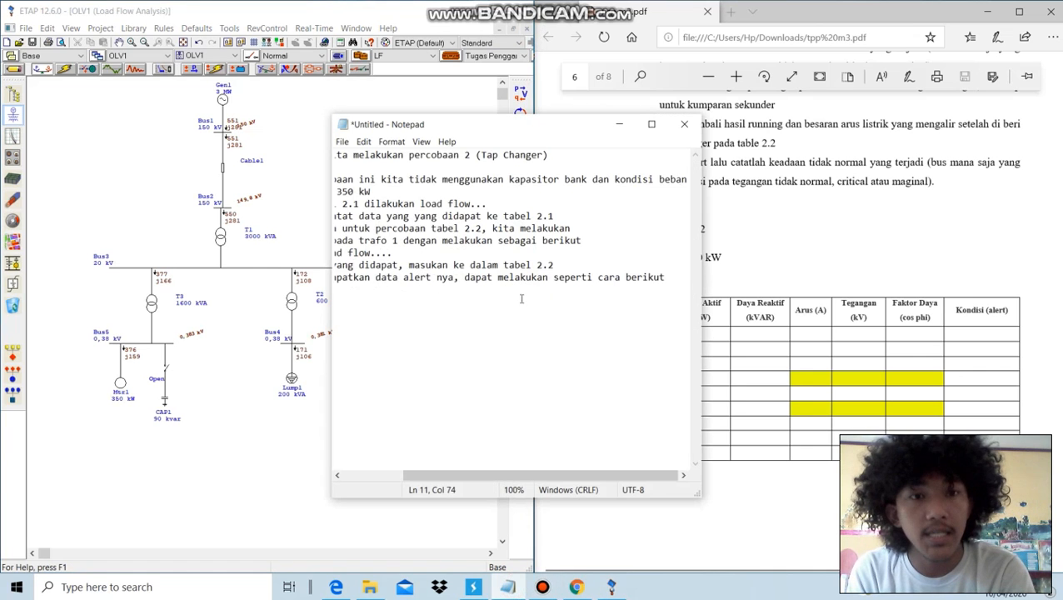
key(Return)
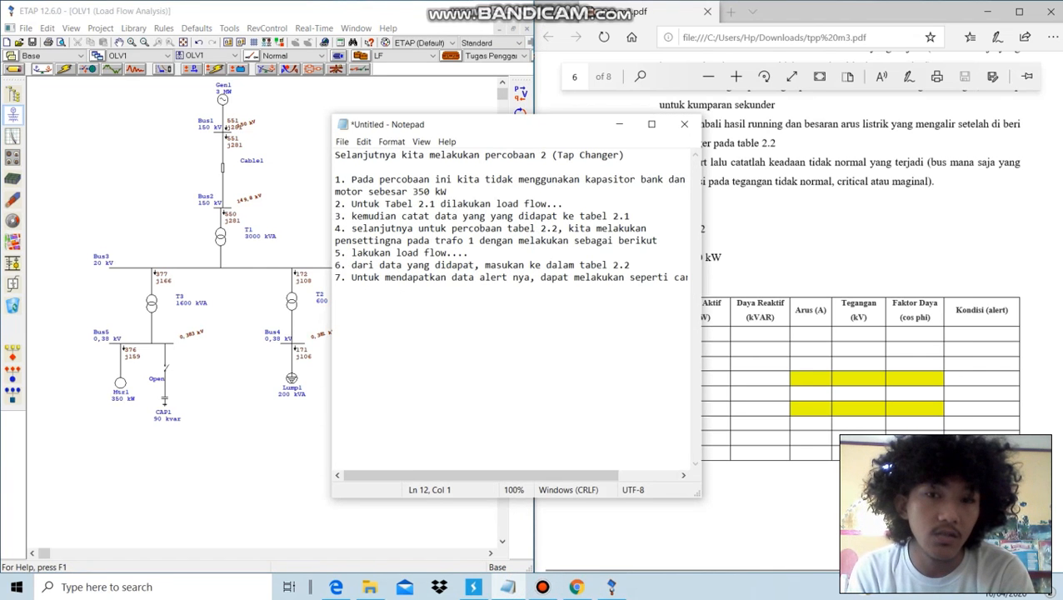
text(8. jika)
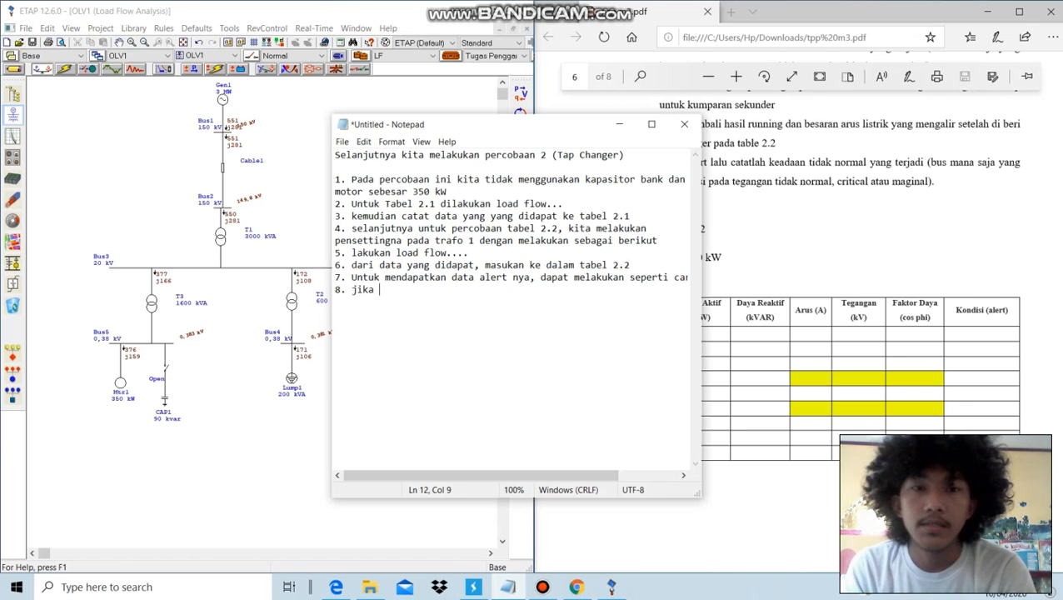
text( tabel ale)
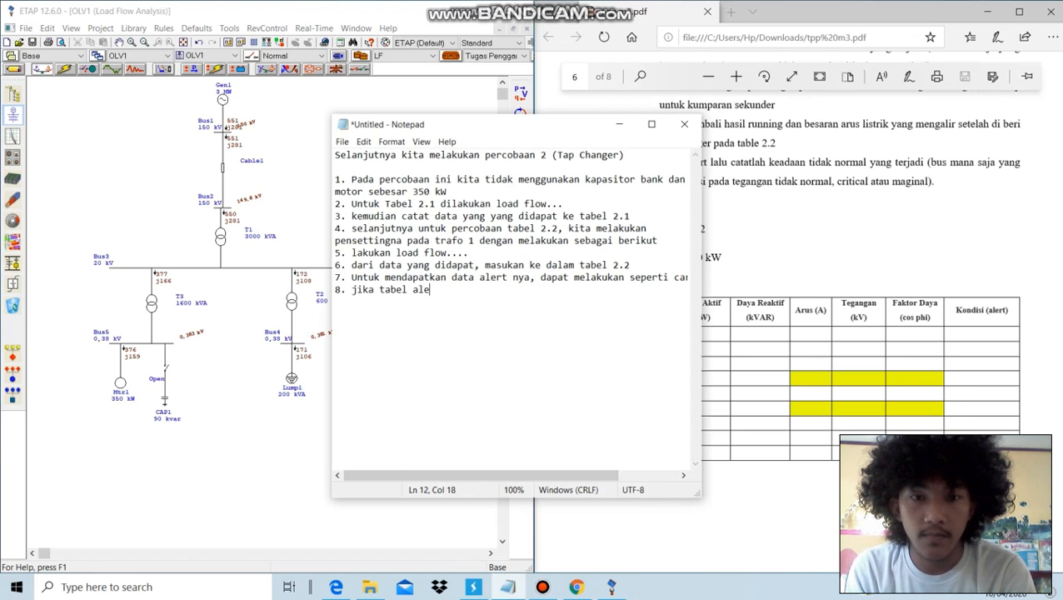
text(rt yang dihasilkan kosong,  maka dapat dipastikan bahwa)
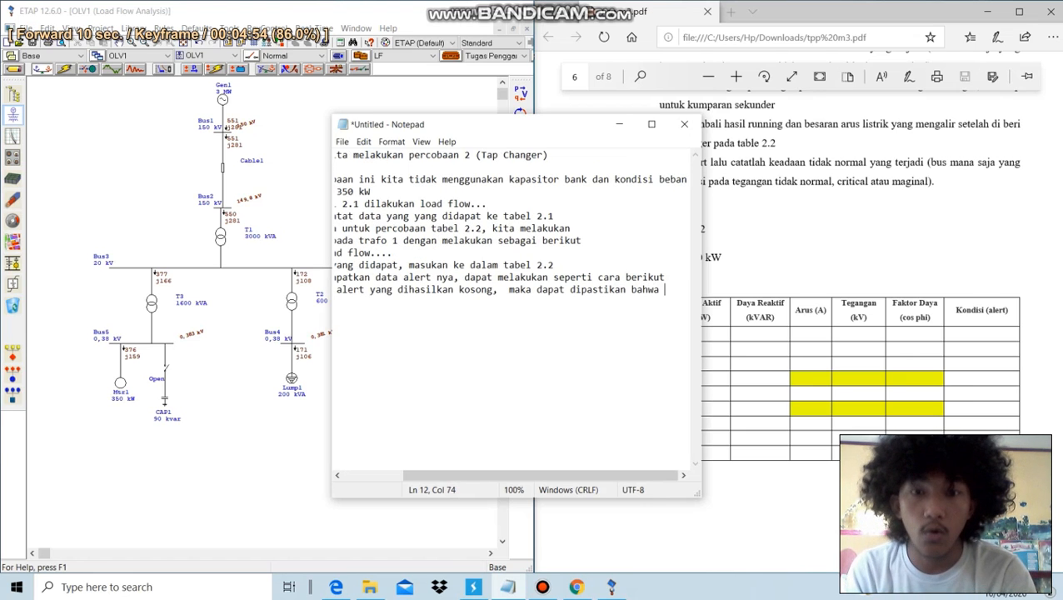
text( rangkaian)
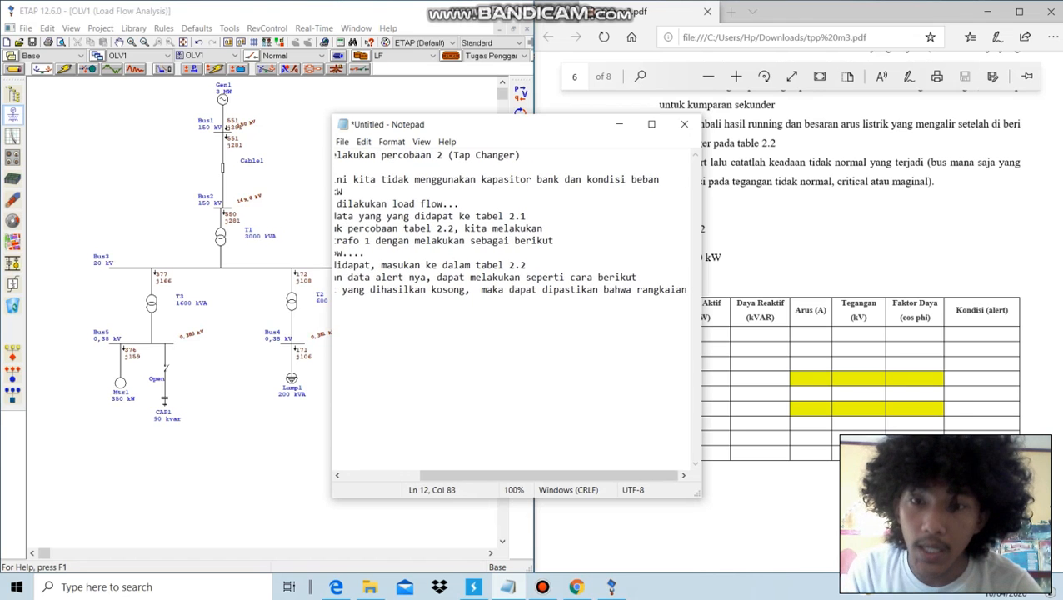
key(Return)
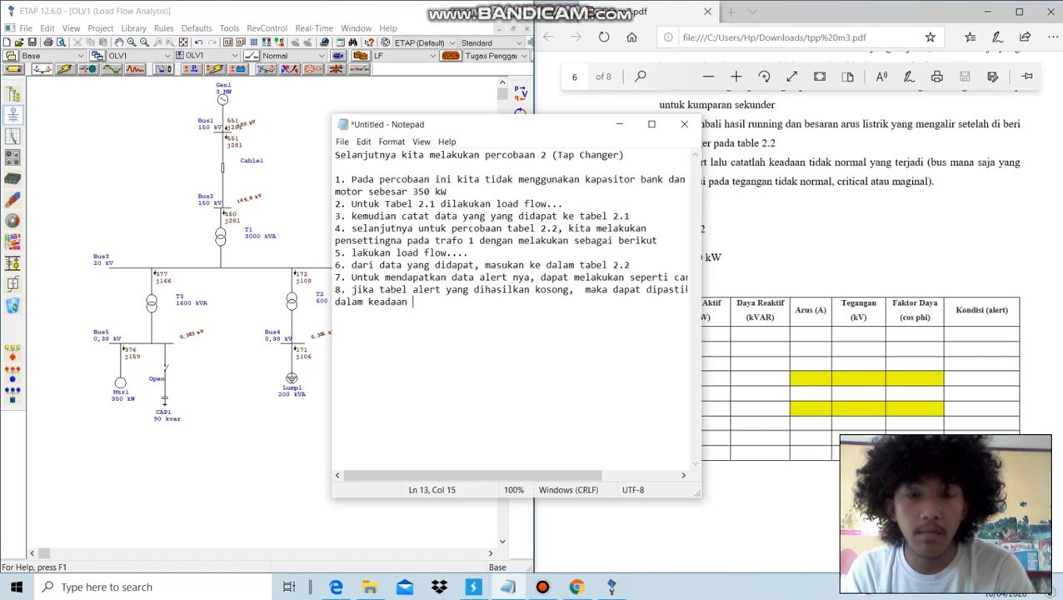
text(dalam keadaan NORMA)
text(.)
Add notes "9. LAKUKAN ANALISA" and "10. sekian dari kami, terima kasih", and begin a closing line with "Wa" below a blank line
key(Return)
text(9. LAKUKAN ANALISA )
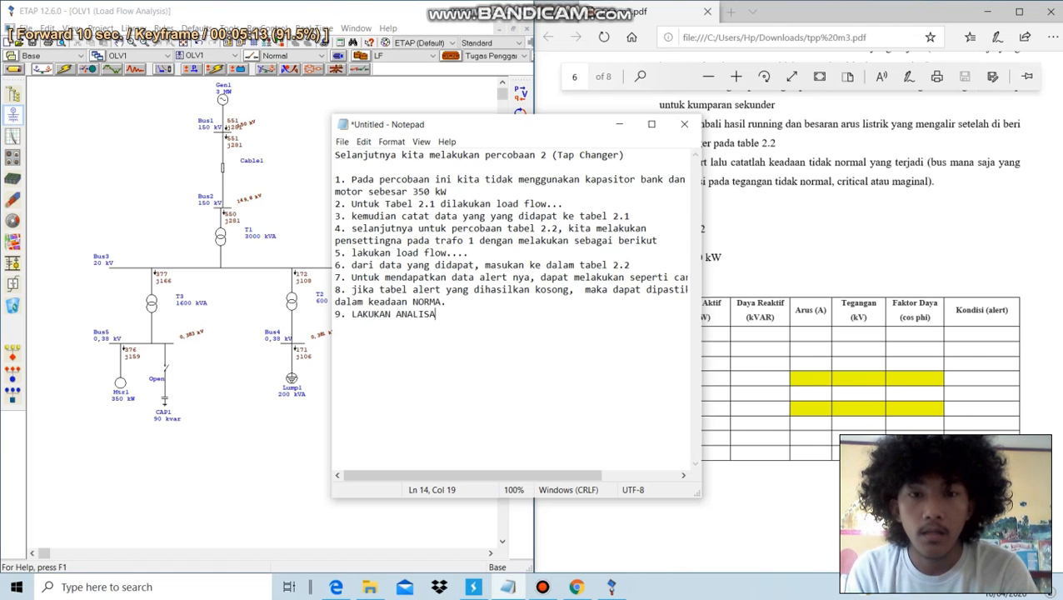
text(10)
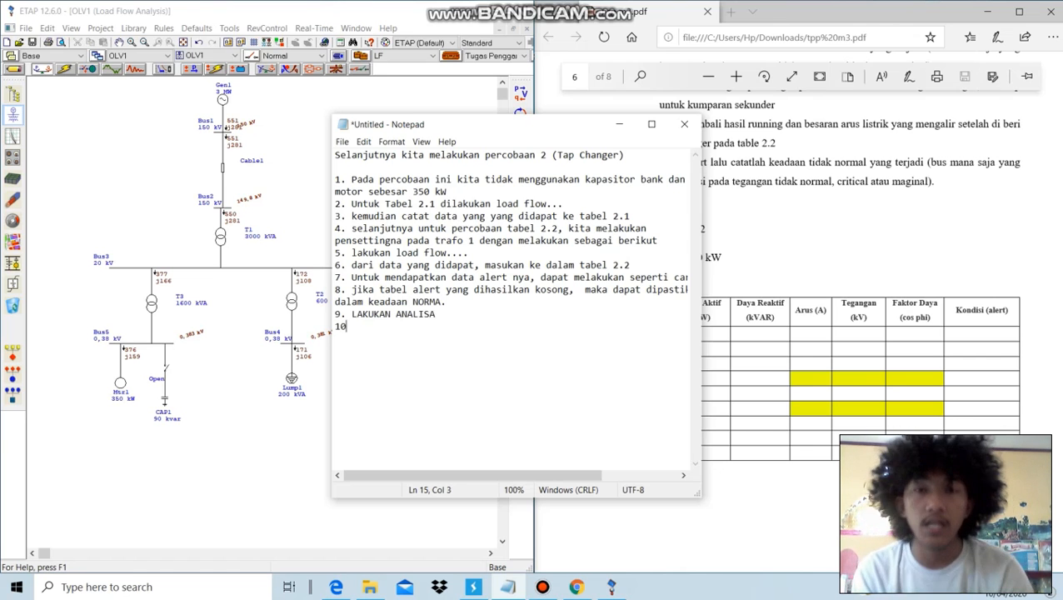
text(. sekian dari kami, terima kasih)
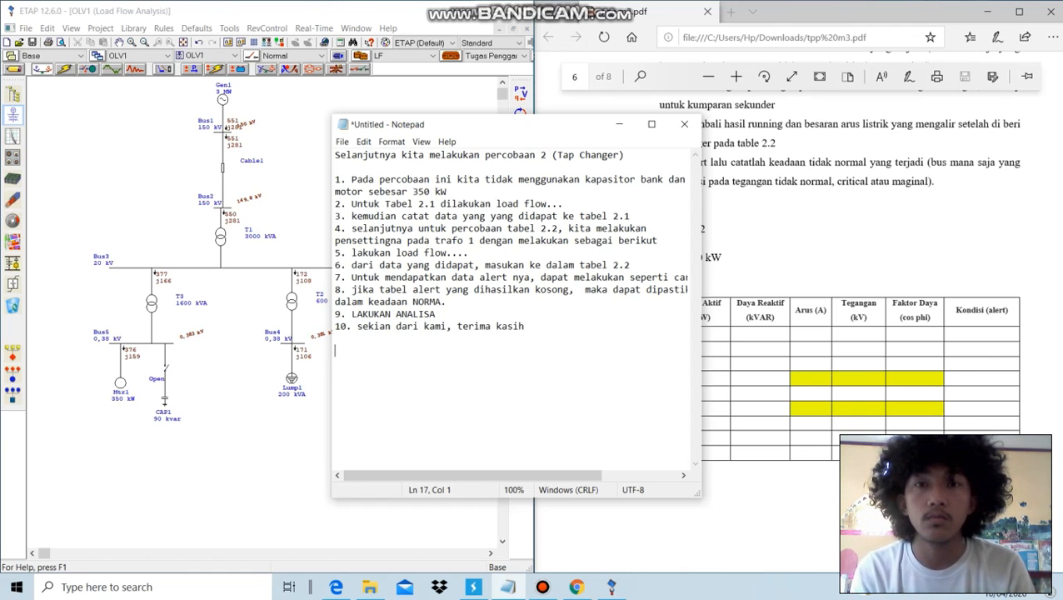
text(Wassa)
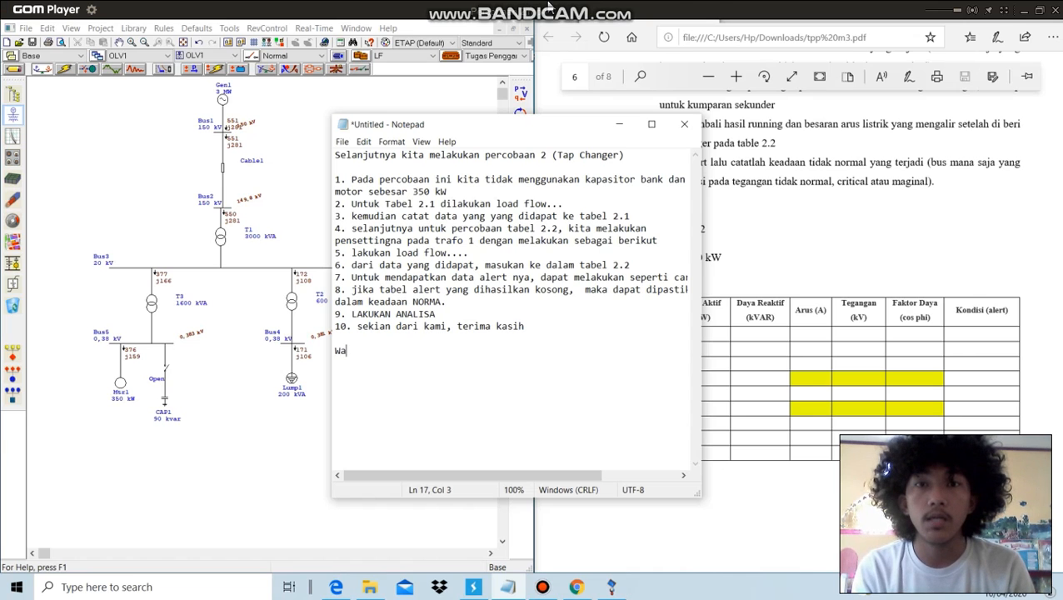